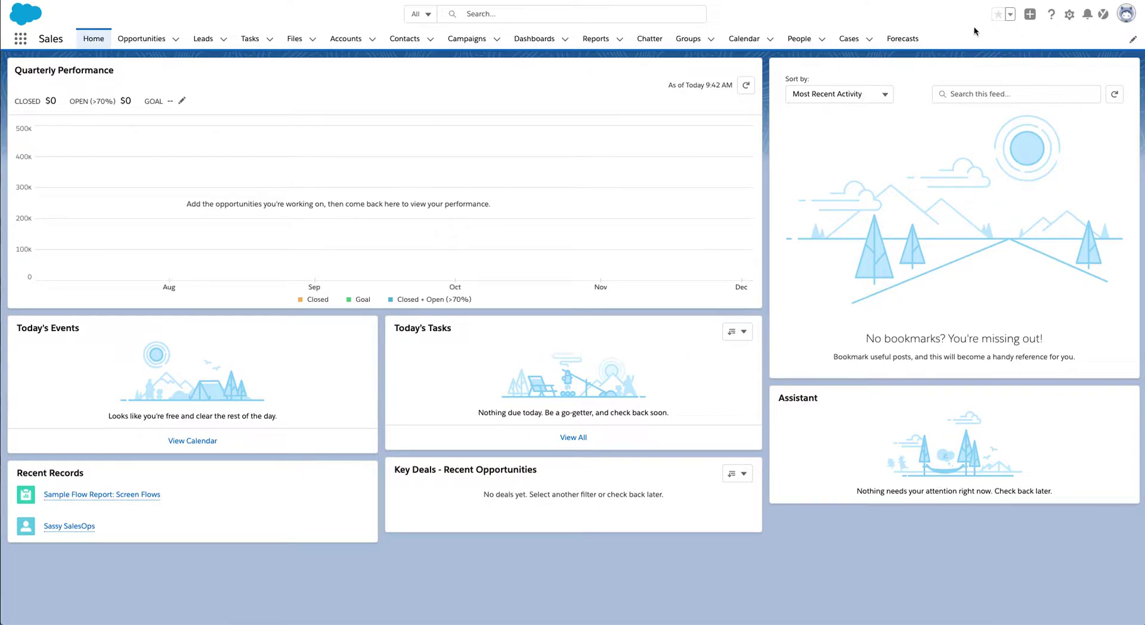
Step: Open the Sales Home page as Home Page Default in Lightning App Builder via Setup's Edit Page
left_click(1069, 15)
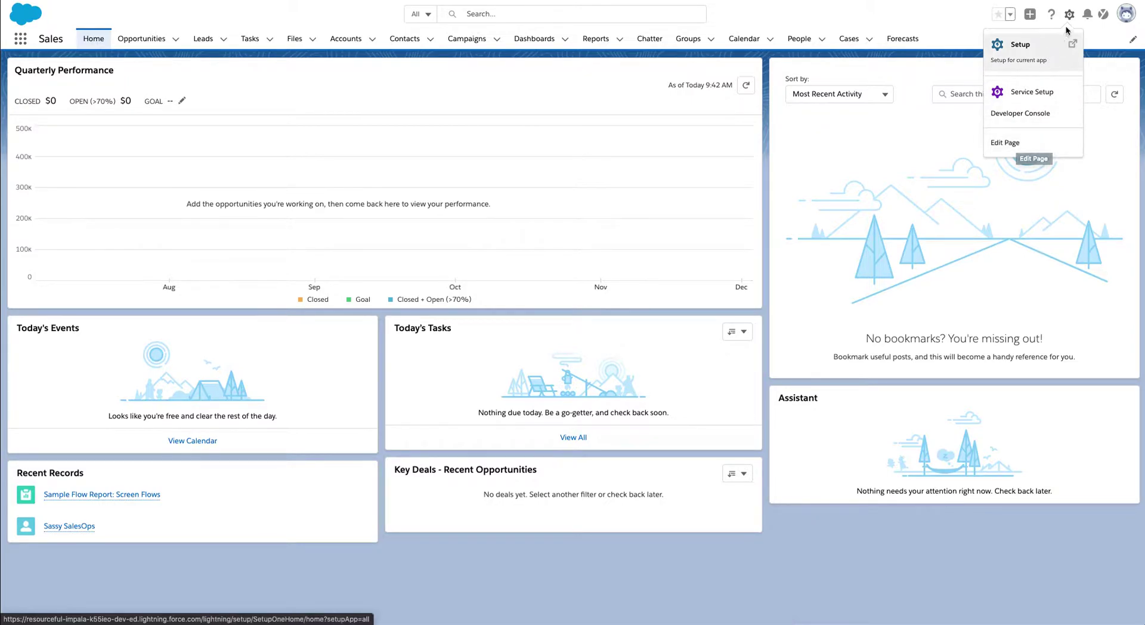
left_click(1014, 143)
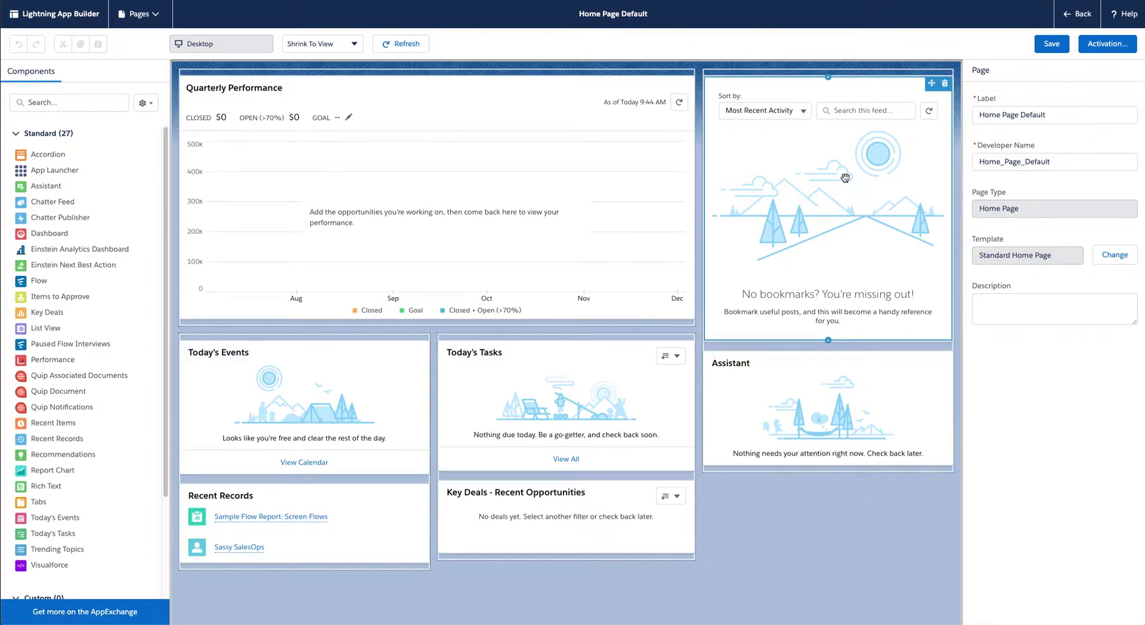
Step: Select the Chatter Feed component and check the Pages list, which holds only Home Page Default
left_click(830, 162)
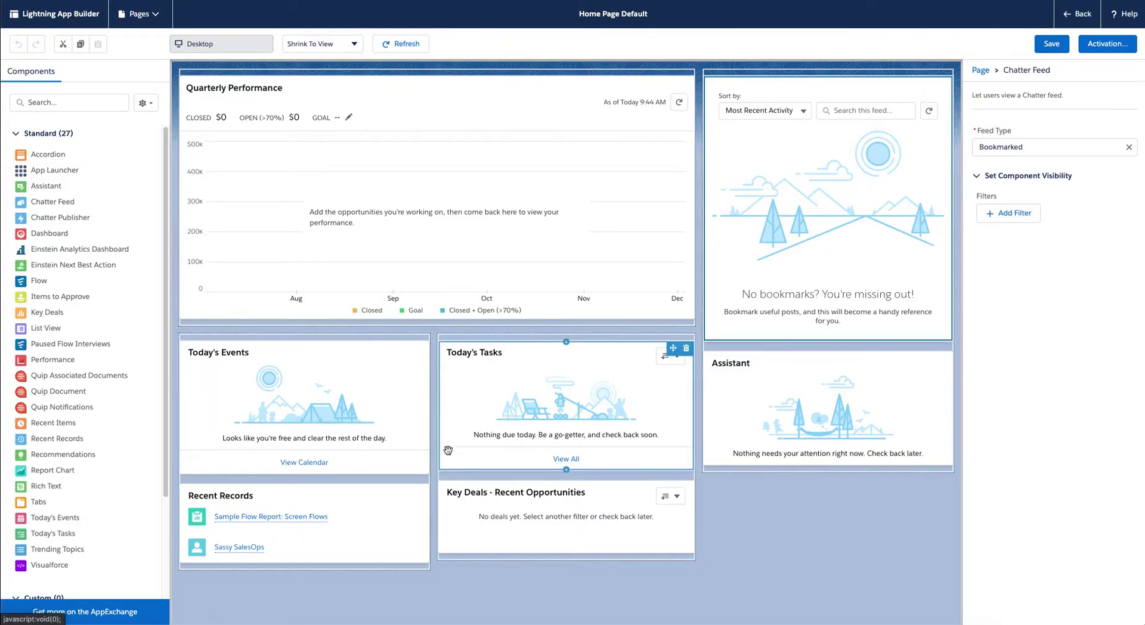
left_click(142, 15)
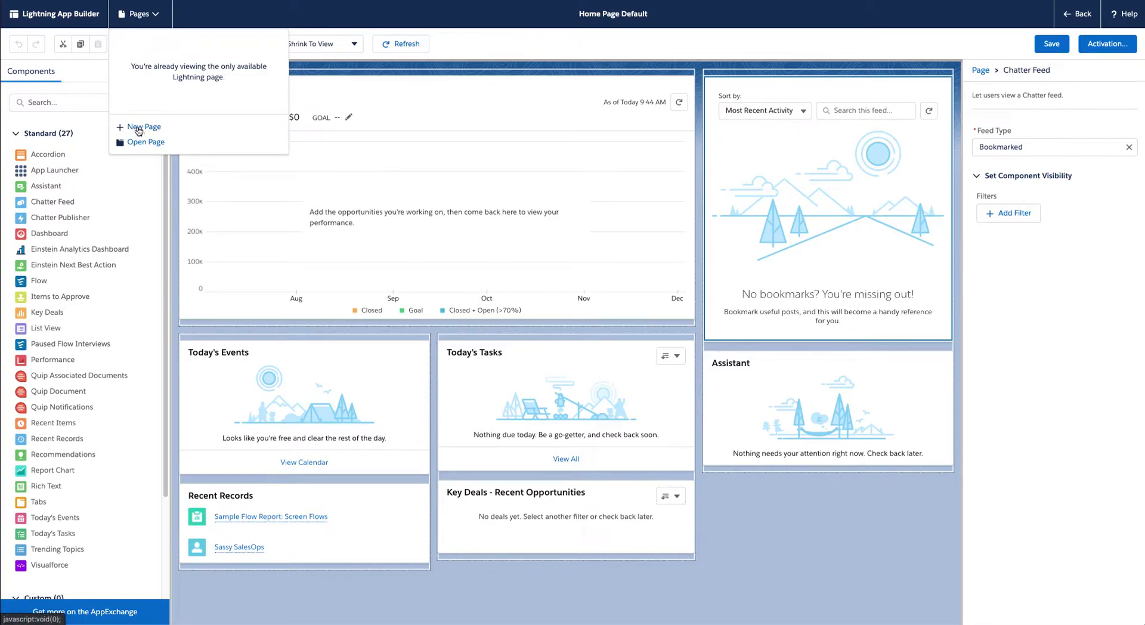
Step: Add a Dashboard component below Recent Records, find no dashboards exist, and delete it
left_click(494, 33)
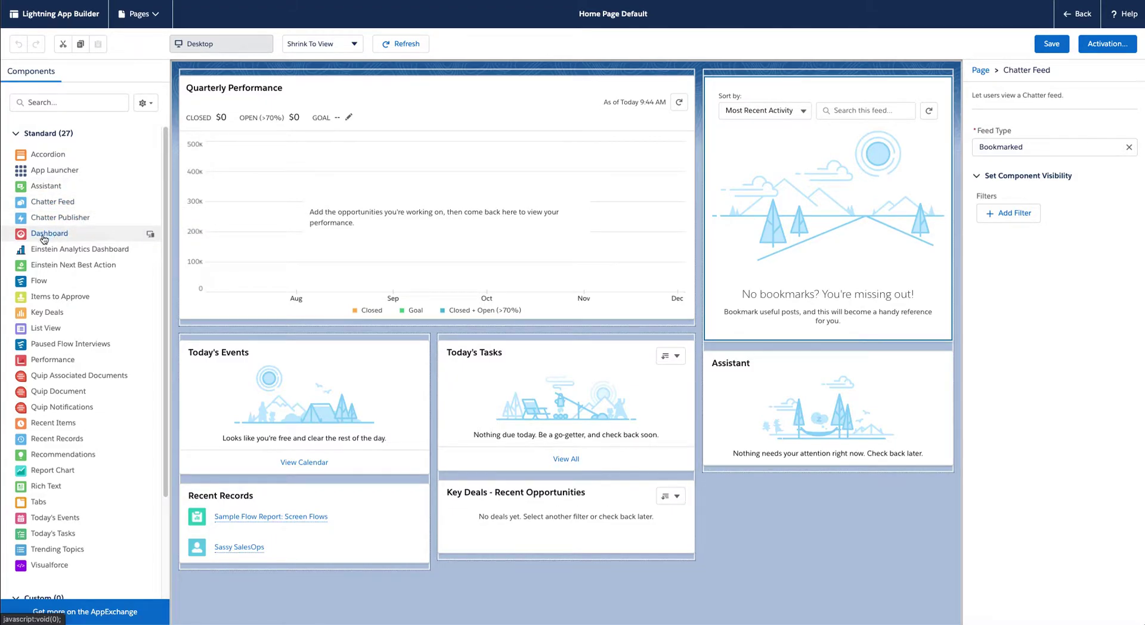
left_click_drag(43, 239, 235, 558)
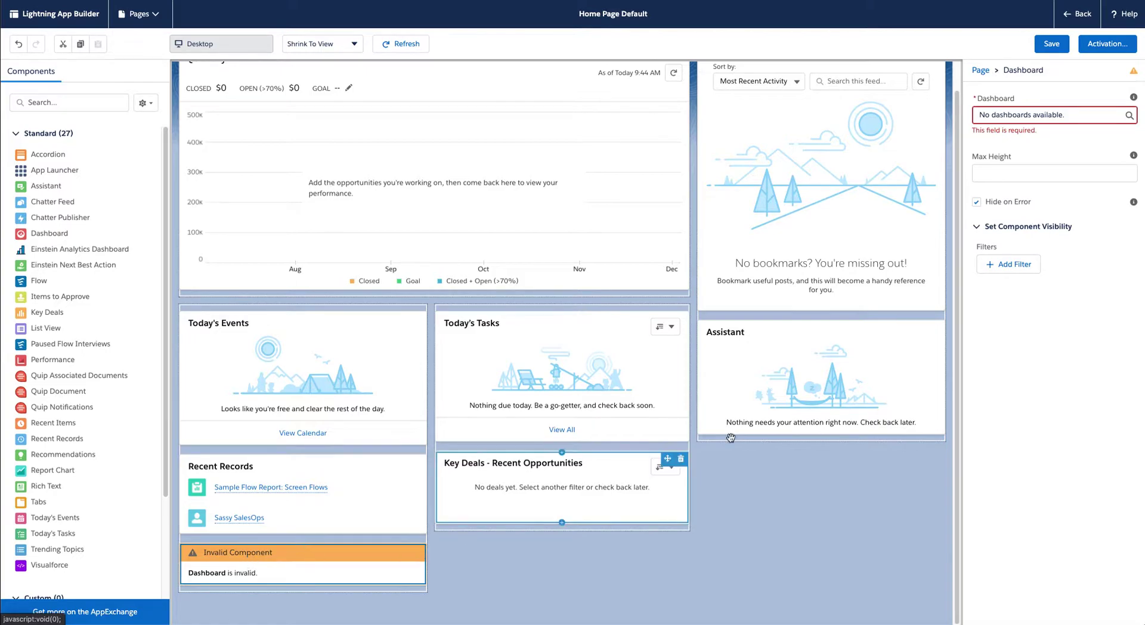
left_click(1013, 119)
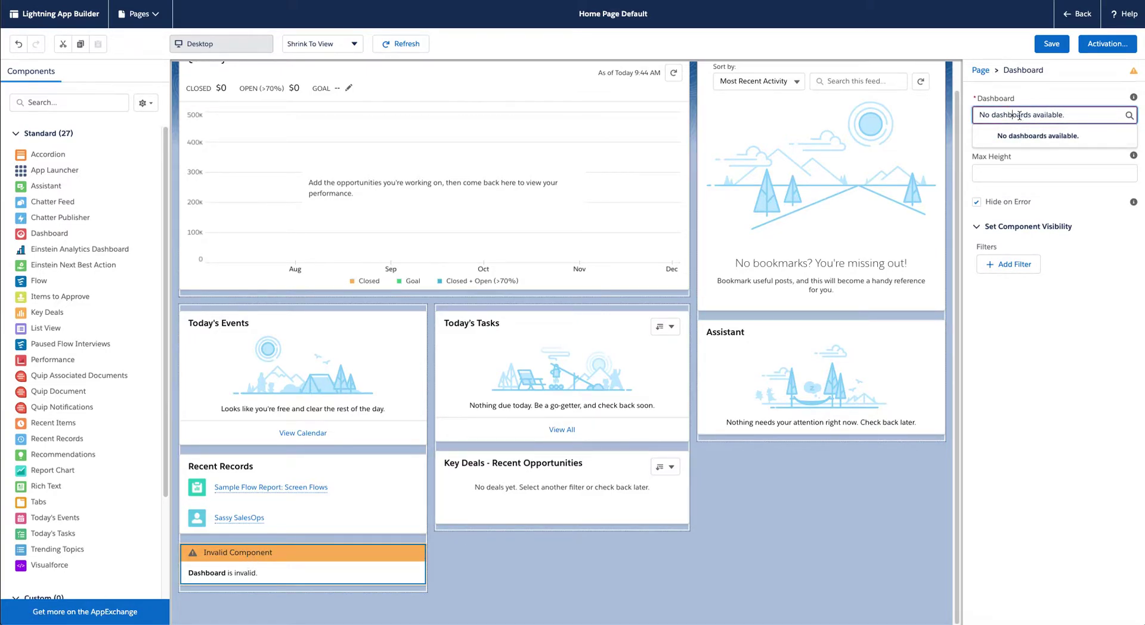
left_click(1024, 423)
mouse_move(420, 555)
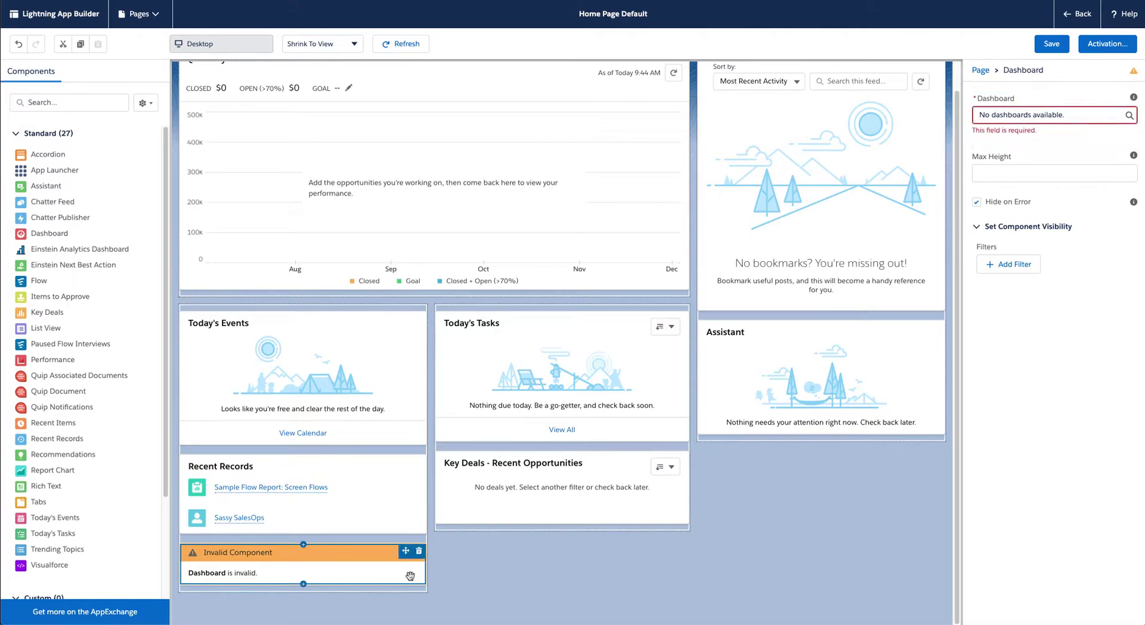
left_click(420, 552)
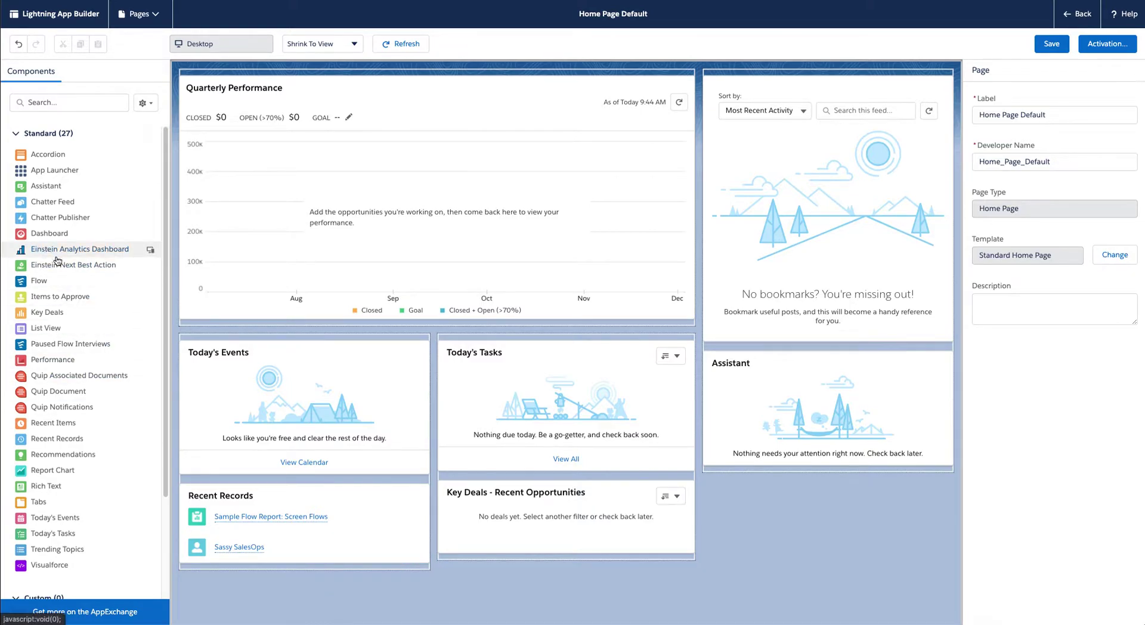
Step: Place Items to Approve under Quarterly Performance and Key Deals under Assistant, removing a trial Today's Events card
left_click_drag(60, 300, 322, 324)
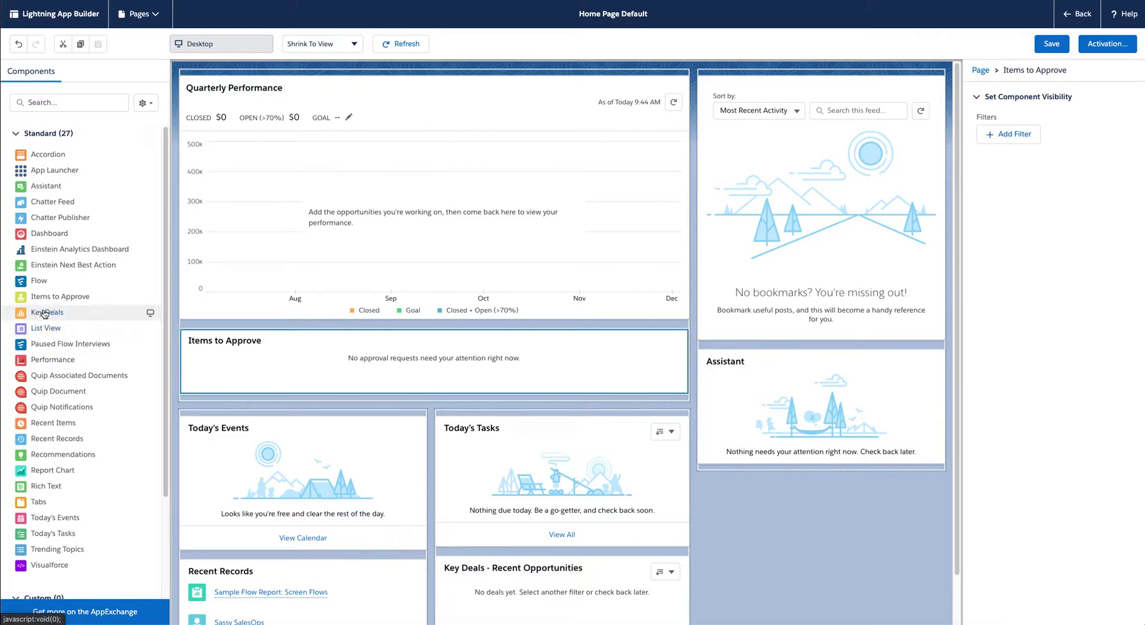
left_click_drag(45, 314, 761, 471)
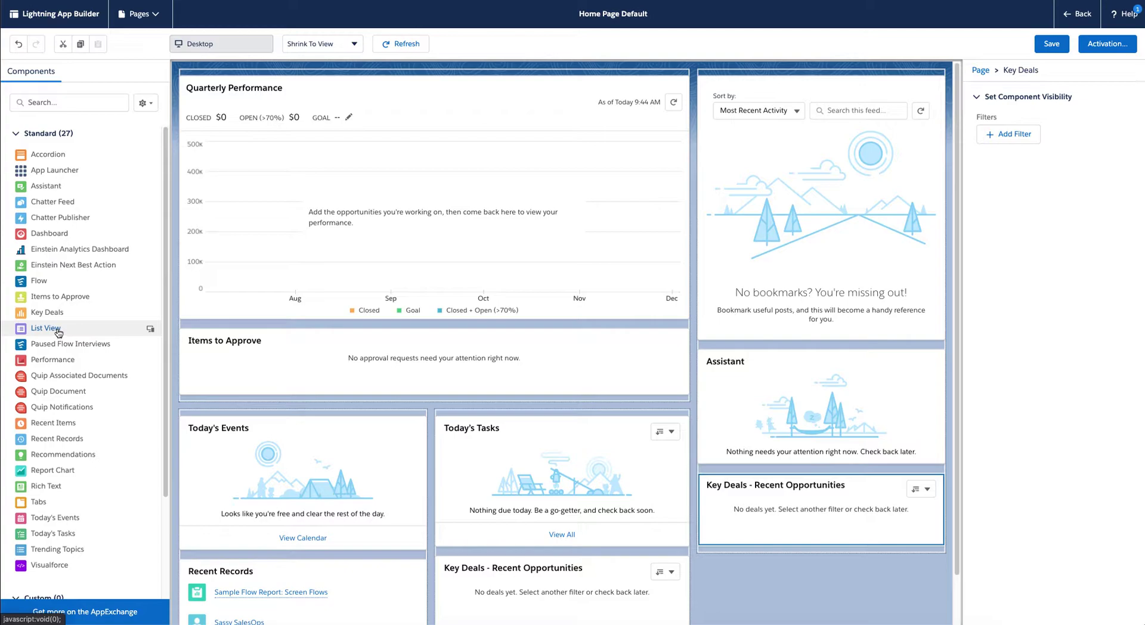
scroll(37, 337, "down", 1)
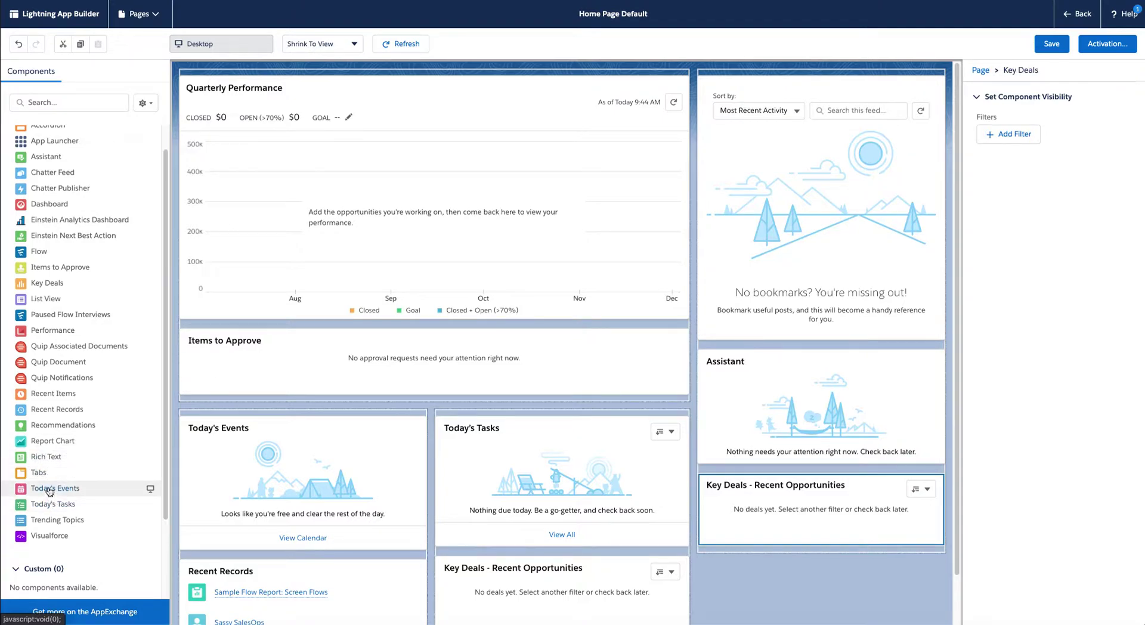
left_click_drag(50, 490, 789, 362)
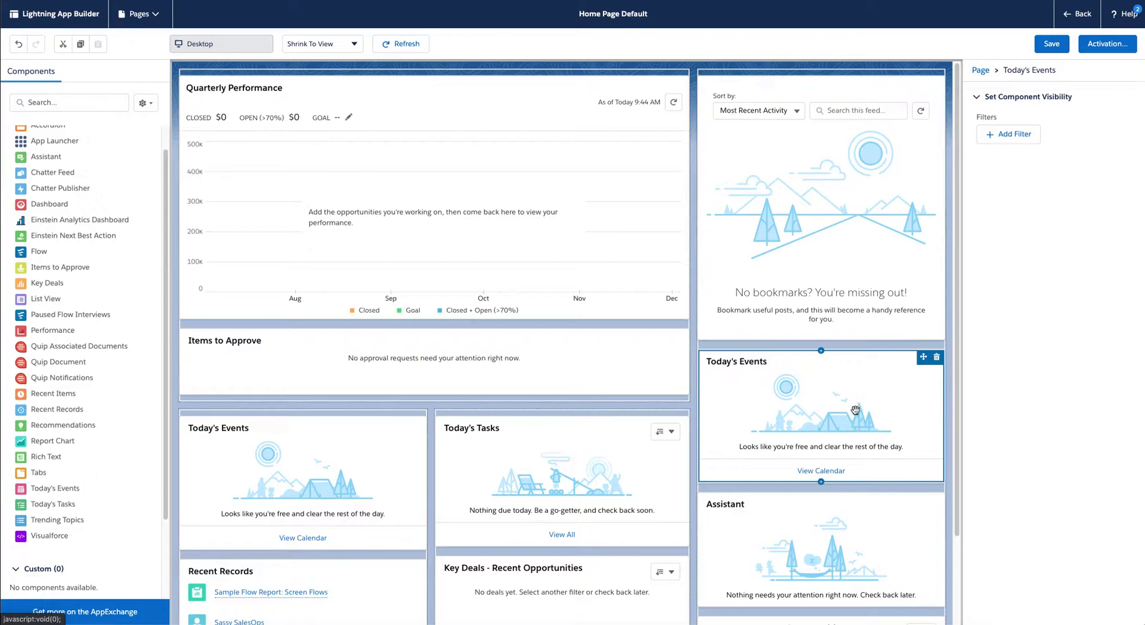
left_click(937, 358)
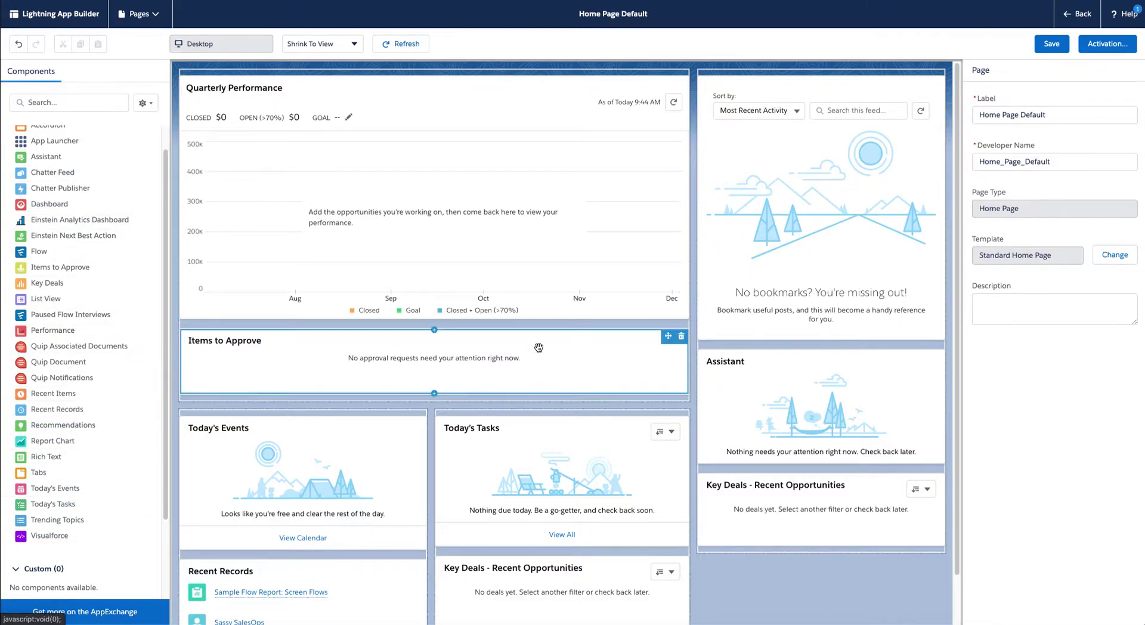
scroll(596, 358, "down", 1)
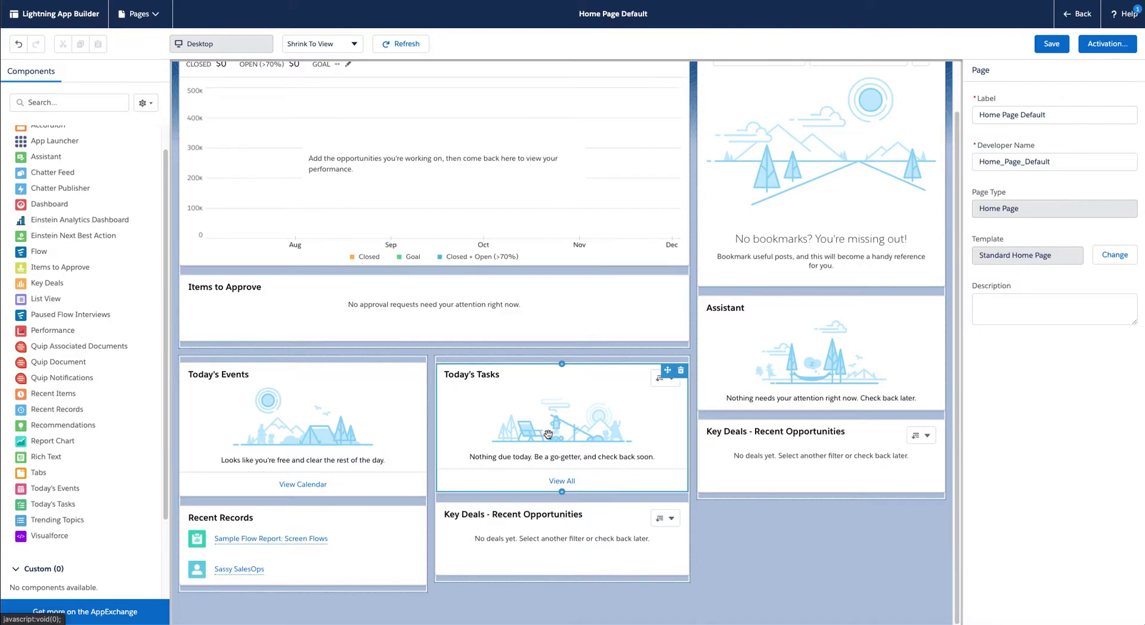
scroll(865, 328, "up", 1)
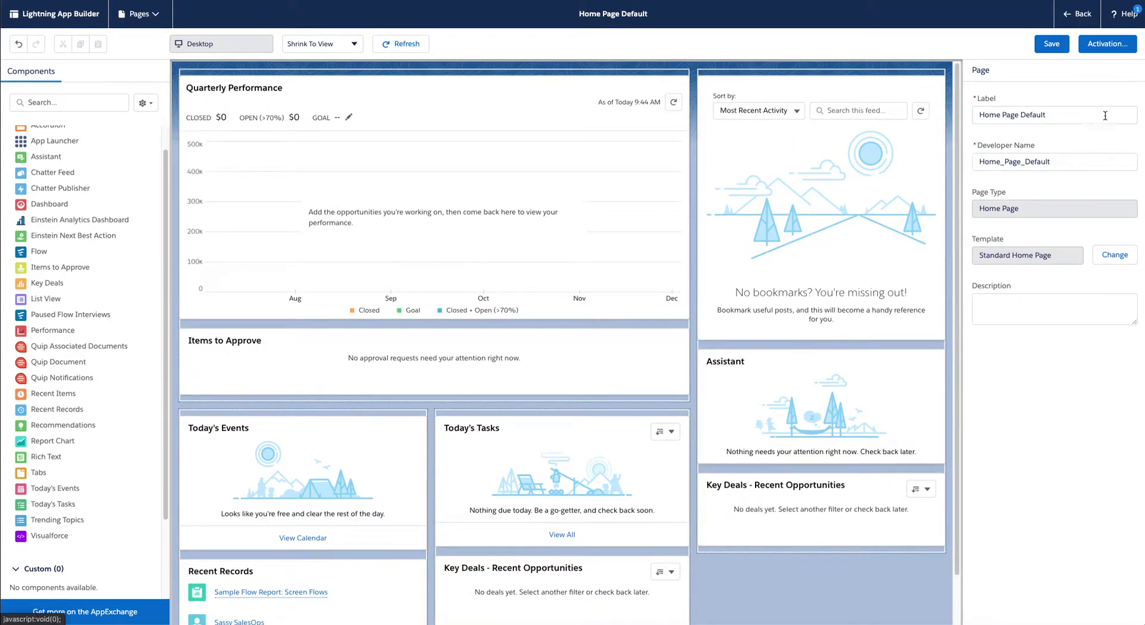
Step: Save the Home Page Default edits and bring up its Activation options
left_click(1053, 45)
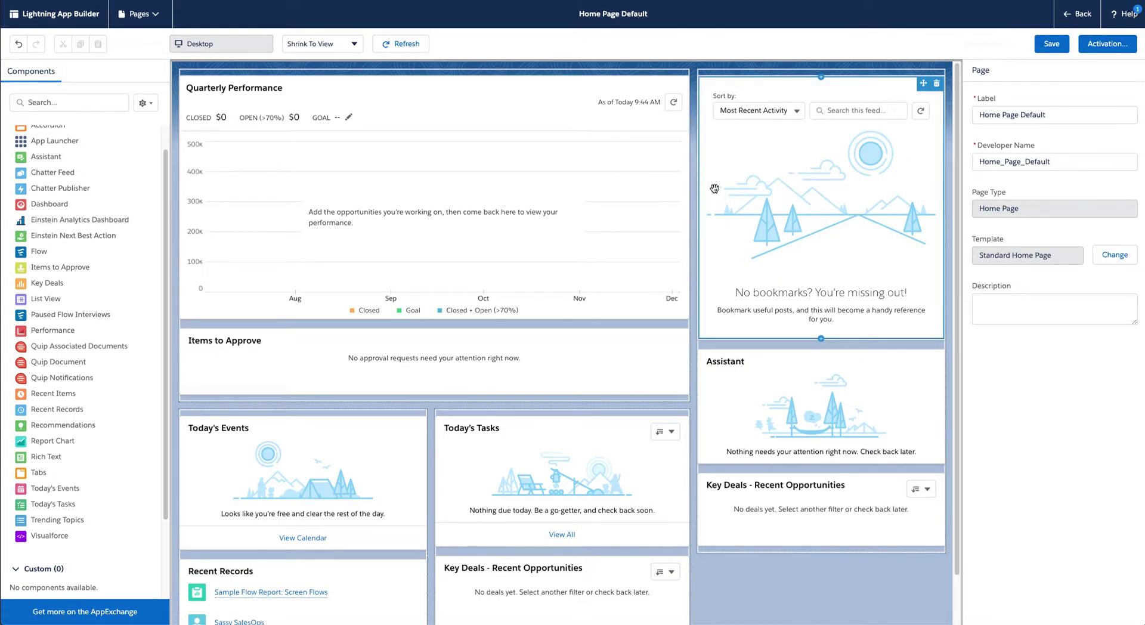
left_click(1107, 47)
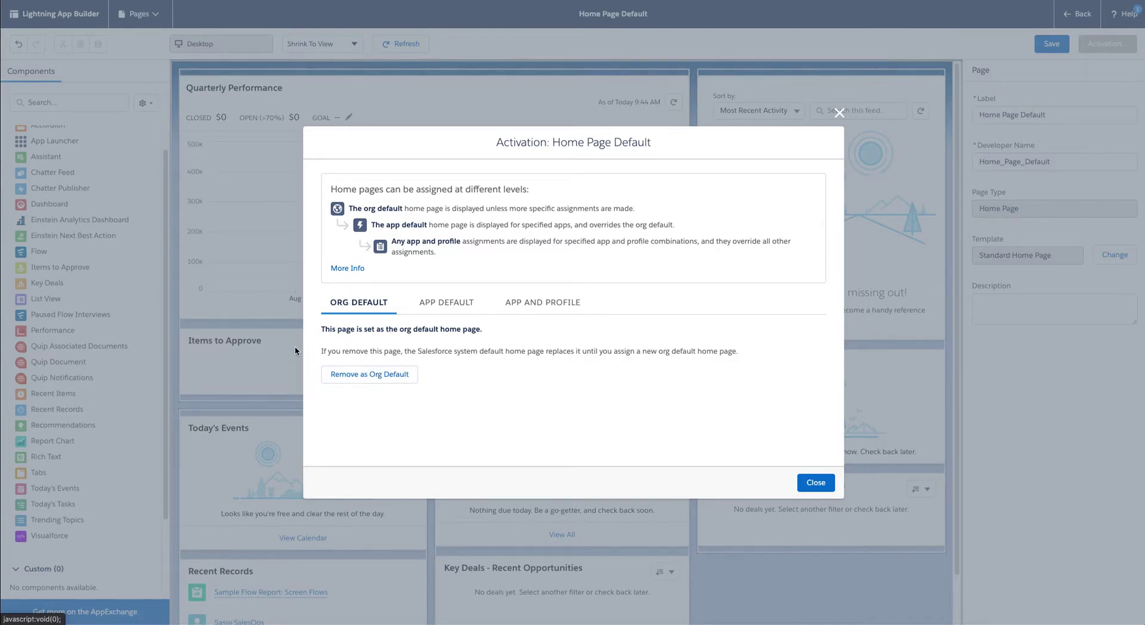
Step: Review the App Default tab, then switch to the App and Profile assignment tab
left_click(444, 302)
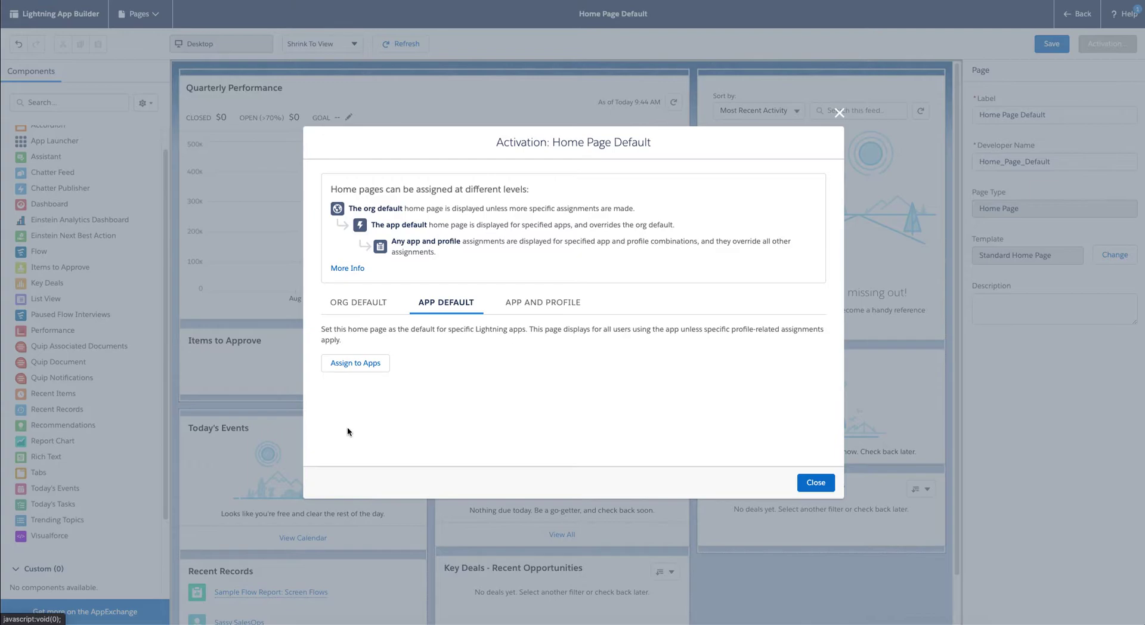
left_click(539, 302)
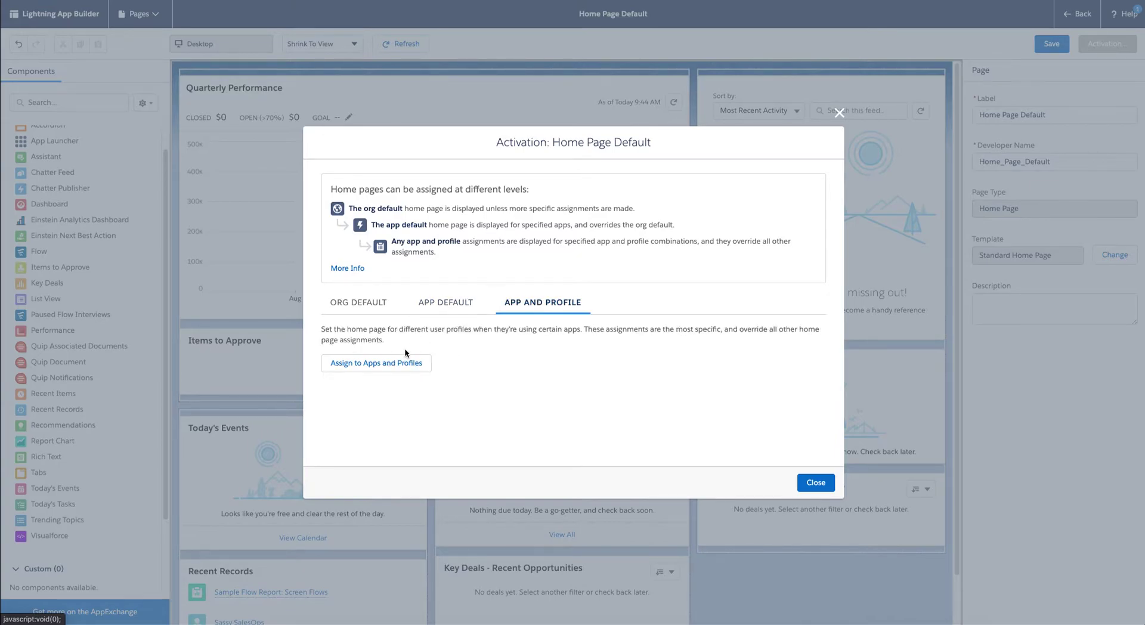
Step: Begin assigning the page to the Sales app and continue to profile selection
left_click(361, 364)
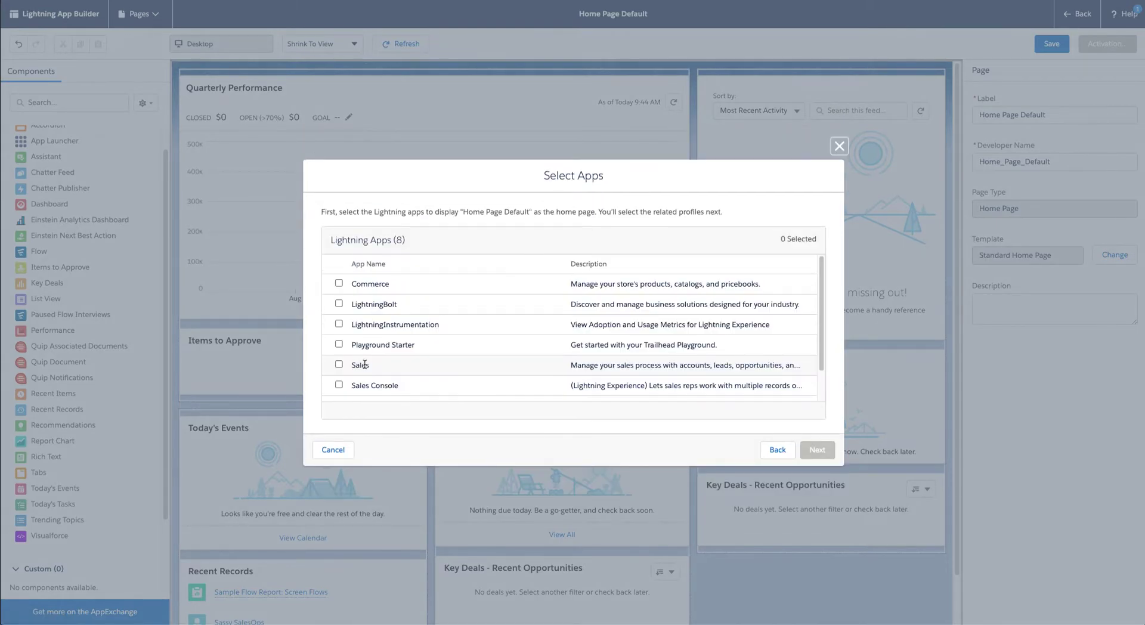
left_click(339, 365)
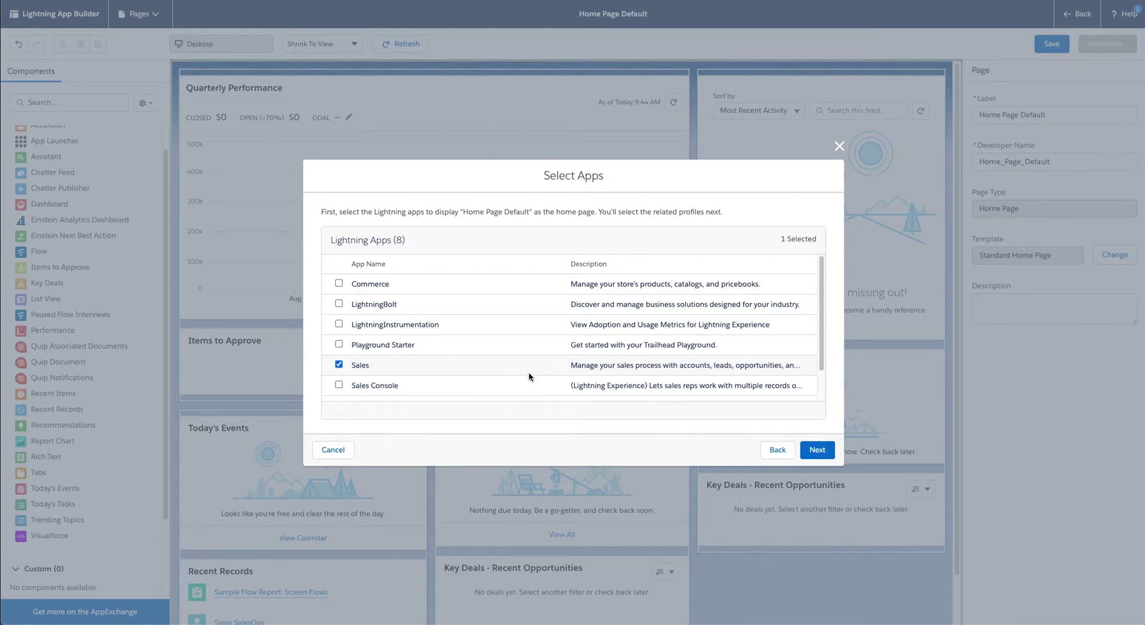
left_click(818, 450)
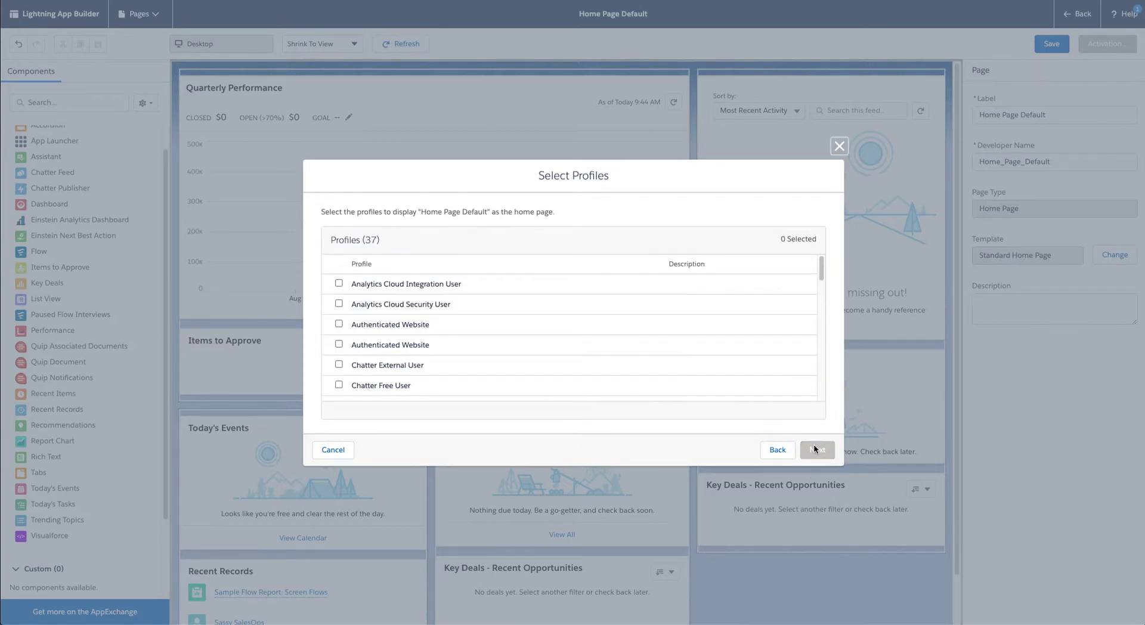
Step: Tick then untick Contract Manager, leaving no profiles selected, and cancel the assignment
scroll(428, 308, "down", 4)
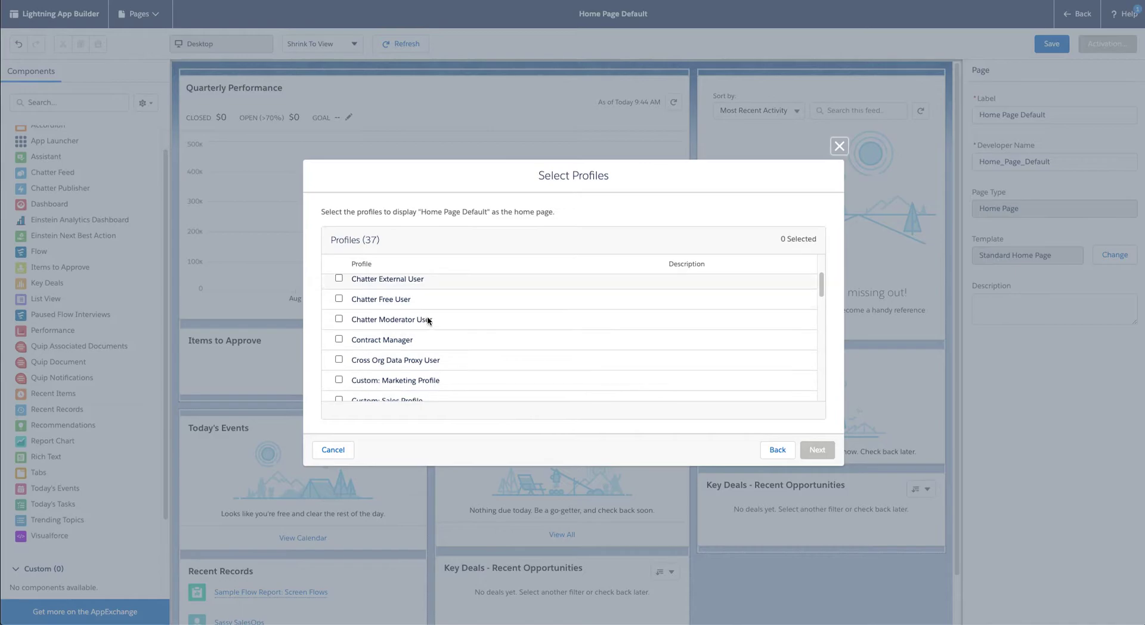
scroll(426, 323, "down", 7)
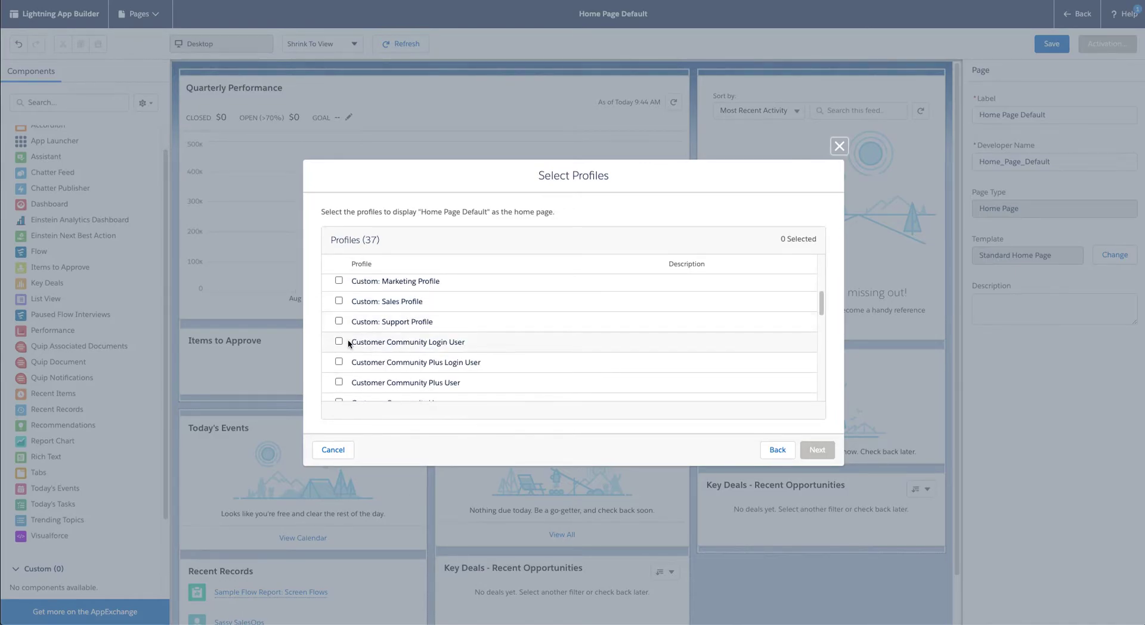
scroll(431, 338, "down", 8)
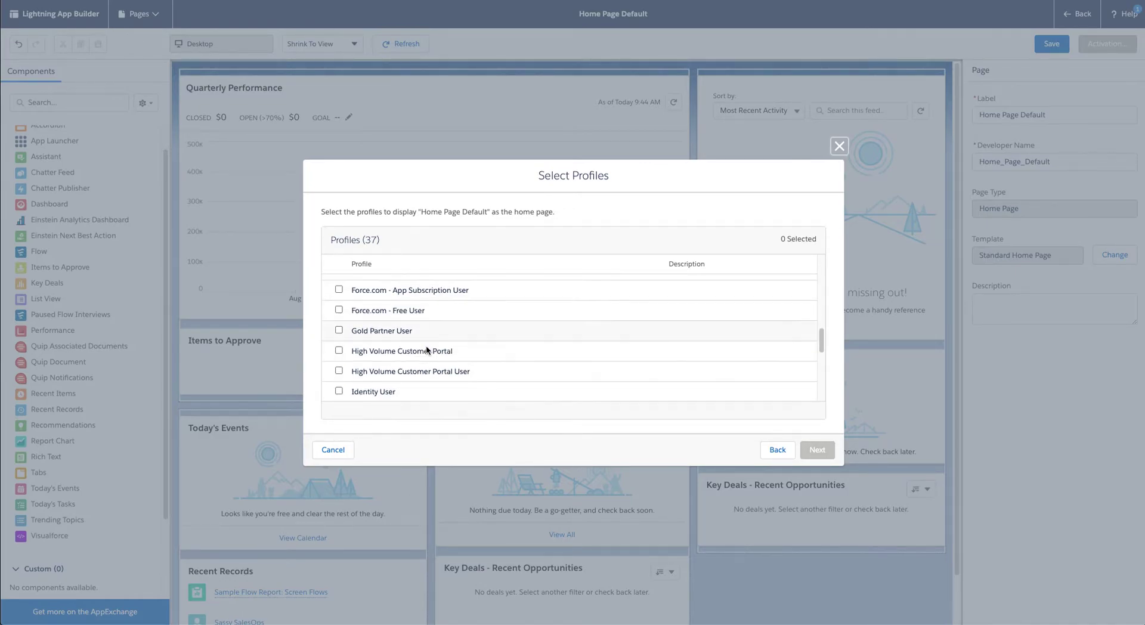
scroll(425, 345, "down", 4)
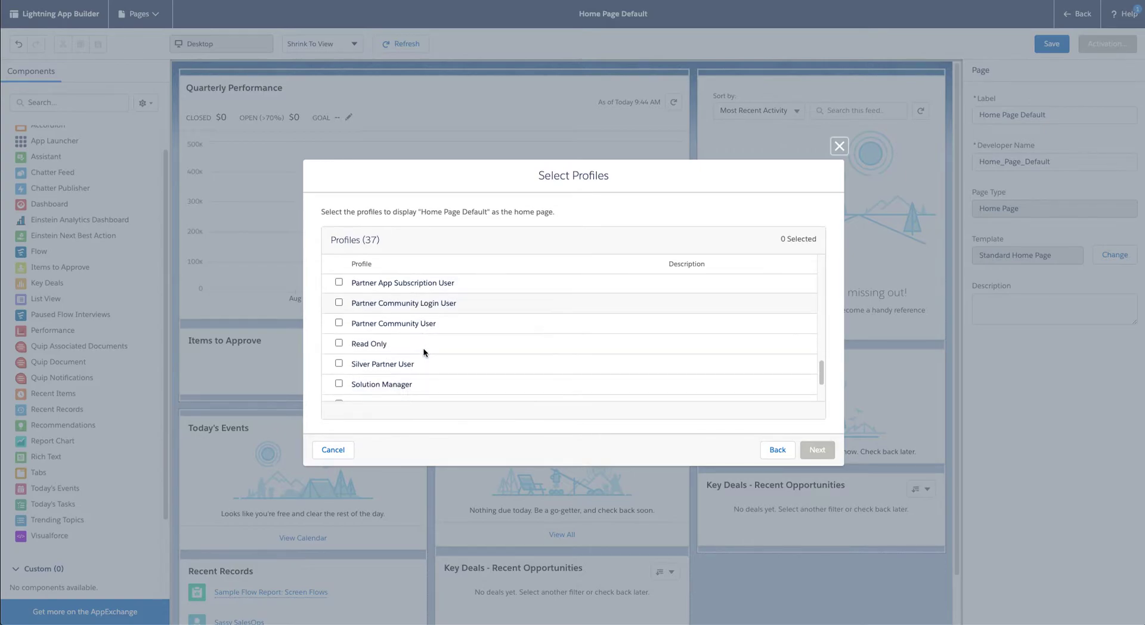
scroll(425, 352, "down", 2)
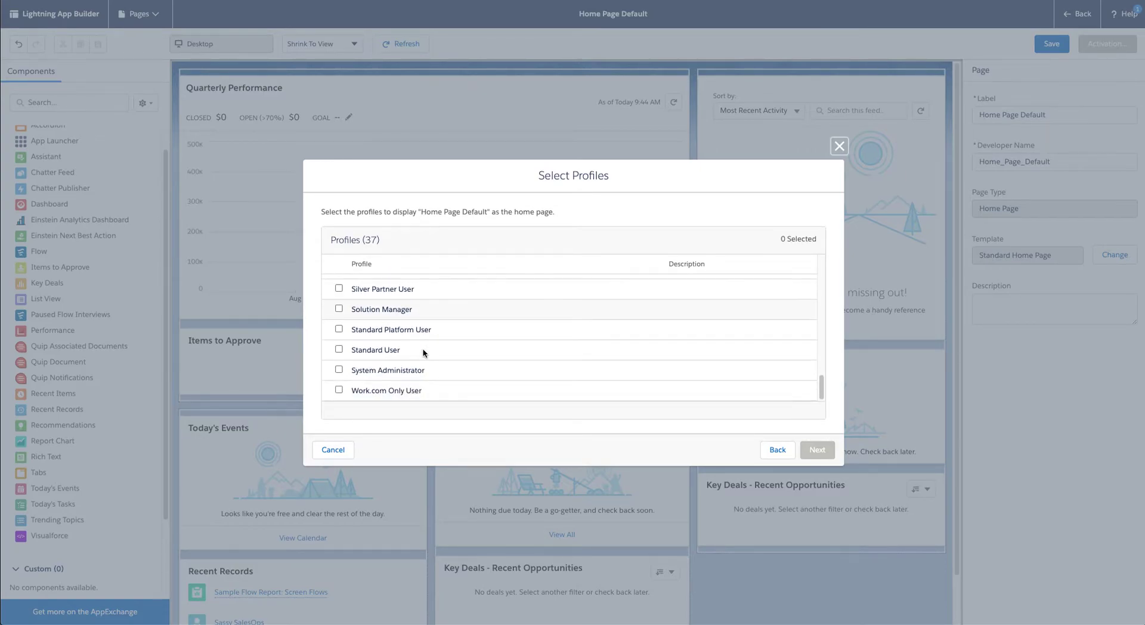
scroll(403, 313, "up", 3)
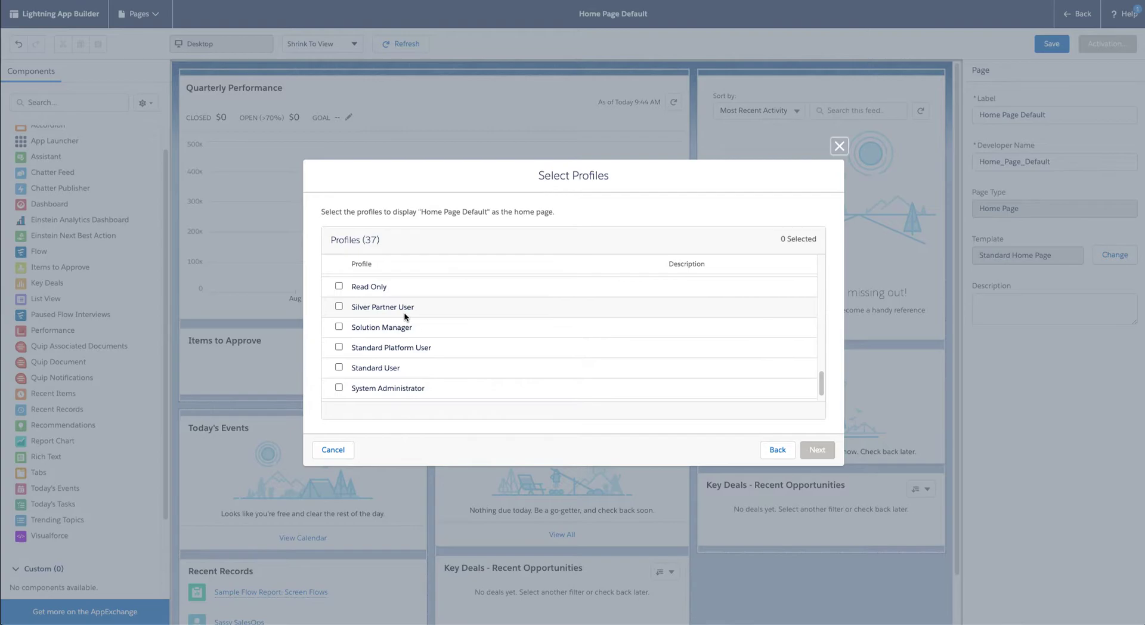
scroll(403, 312, "up", 8)
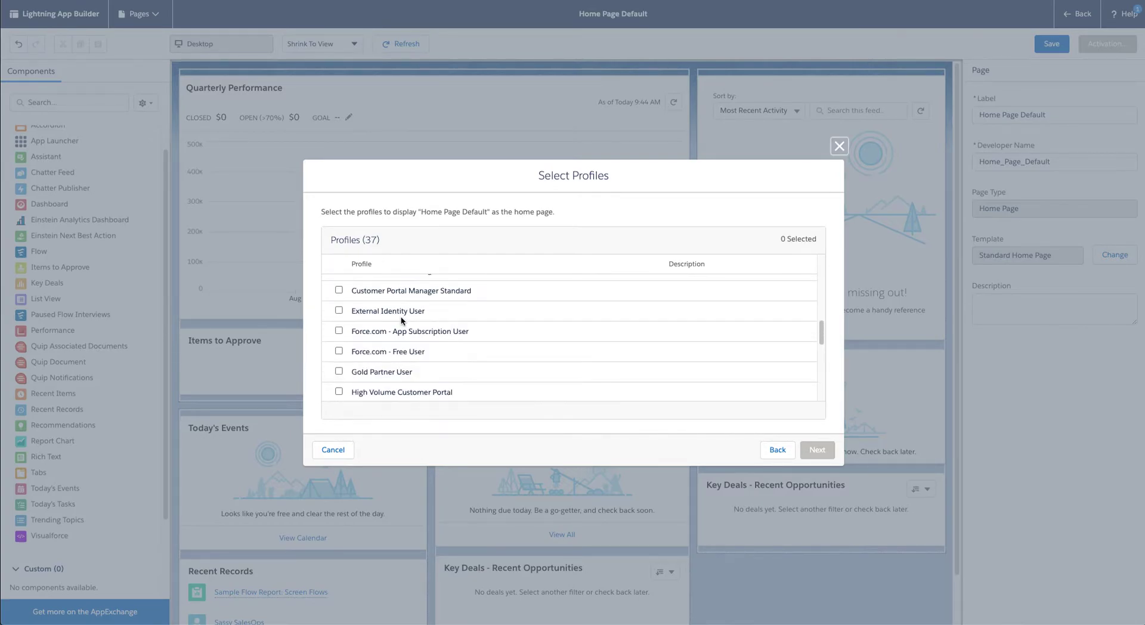
scroll(402, 321, "up", 4)
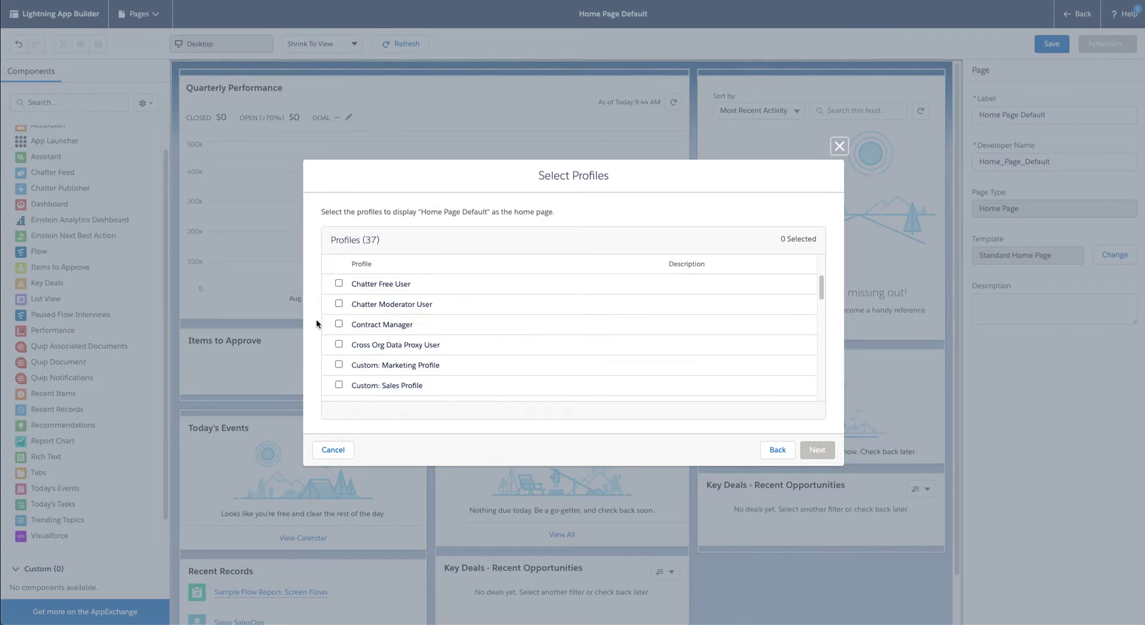
left_click(338, 324)
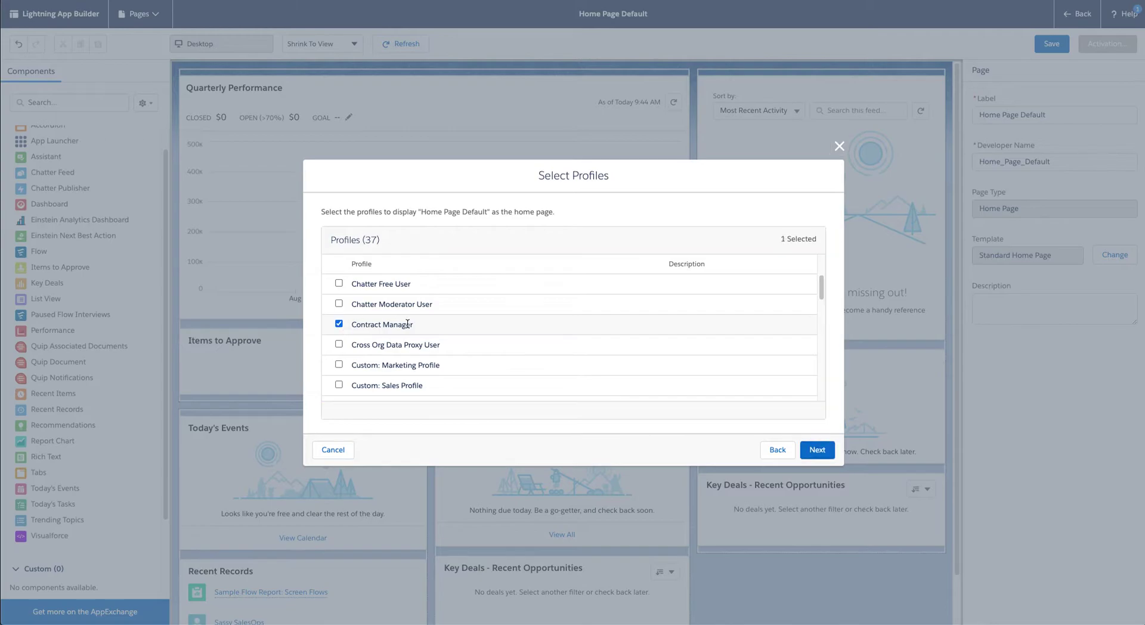
left_click(339, 324)
left_click(339, 304)
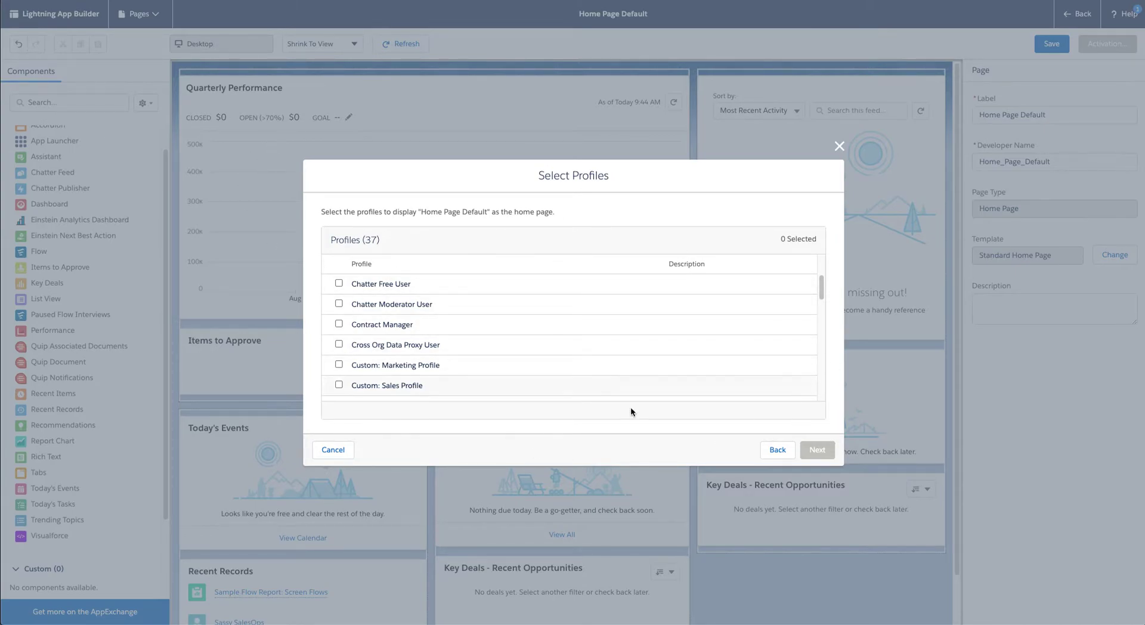
left_click(334, 450)
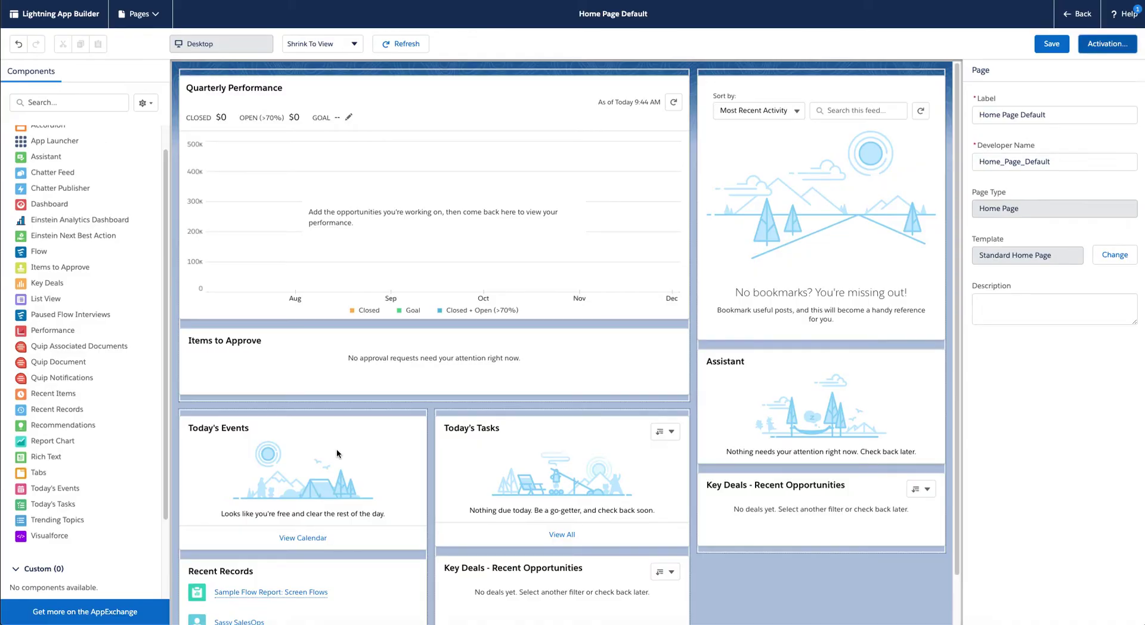
Step: Save Home Page Default, view the Sales home page, then reopen it via Setup > Edit Page
left_click(1050, 44)
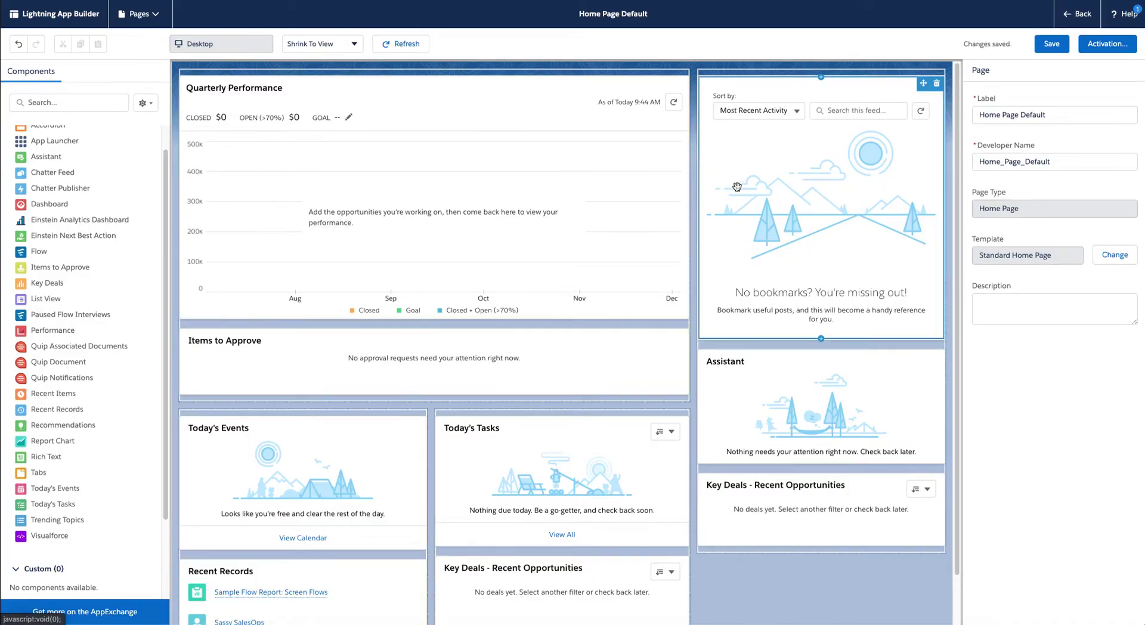
left_click(1075, 16)
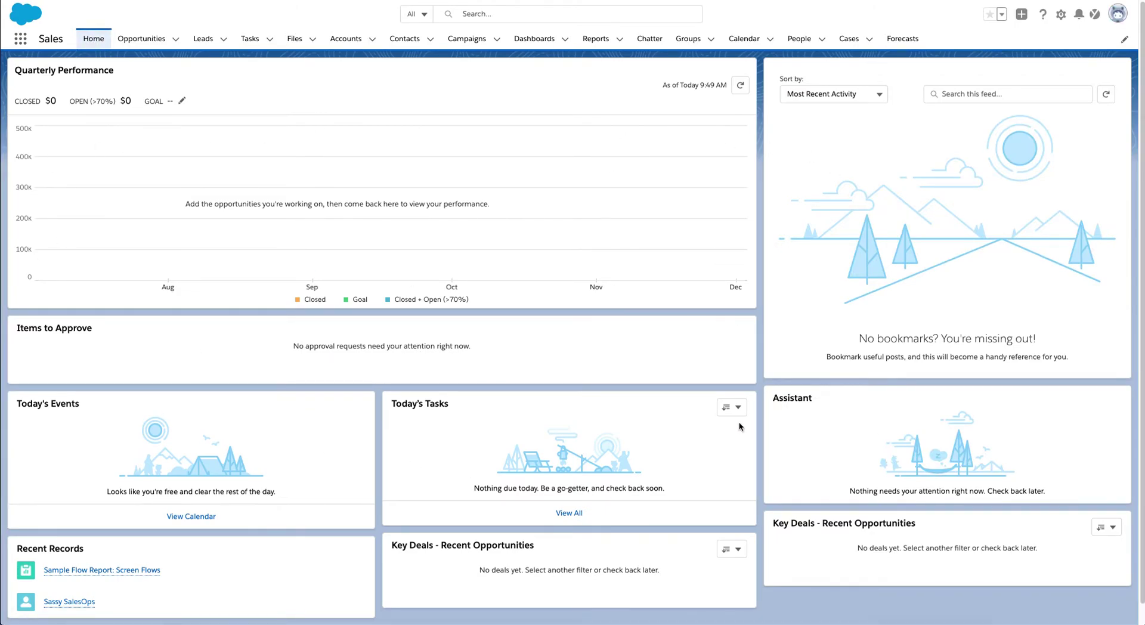
left_click(1061, 14)
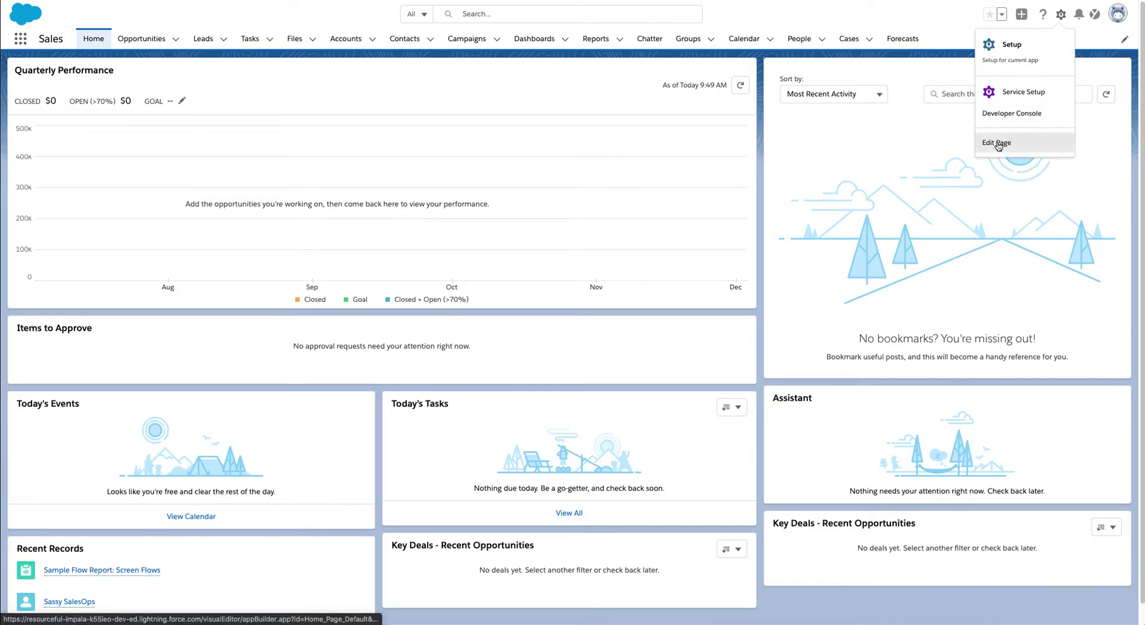
left_click(997, 143)
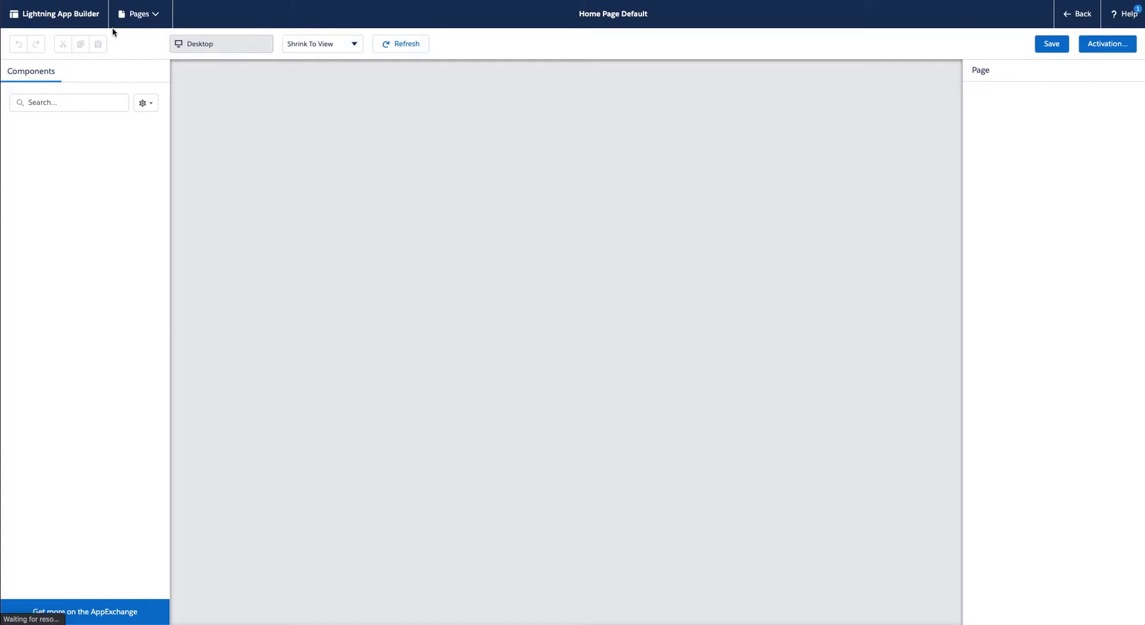
Step: Start a new Lightning page from the Pages menu
left_click(136, 14)
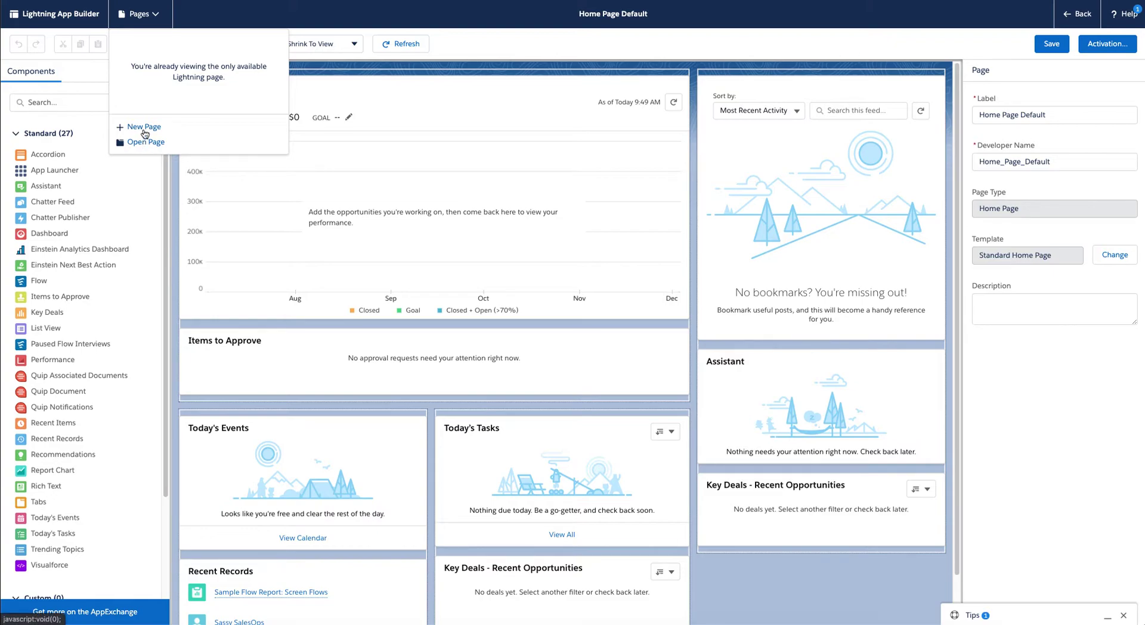
left_click(144, 127)
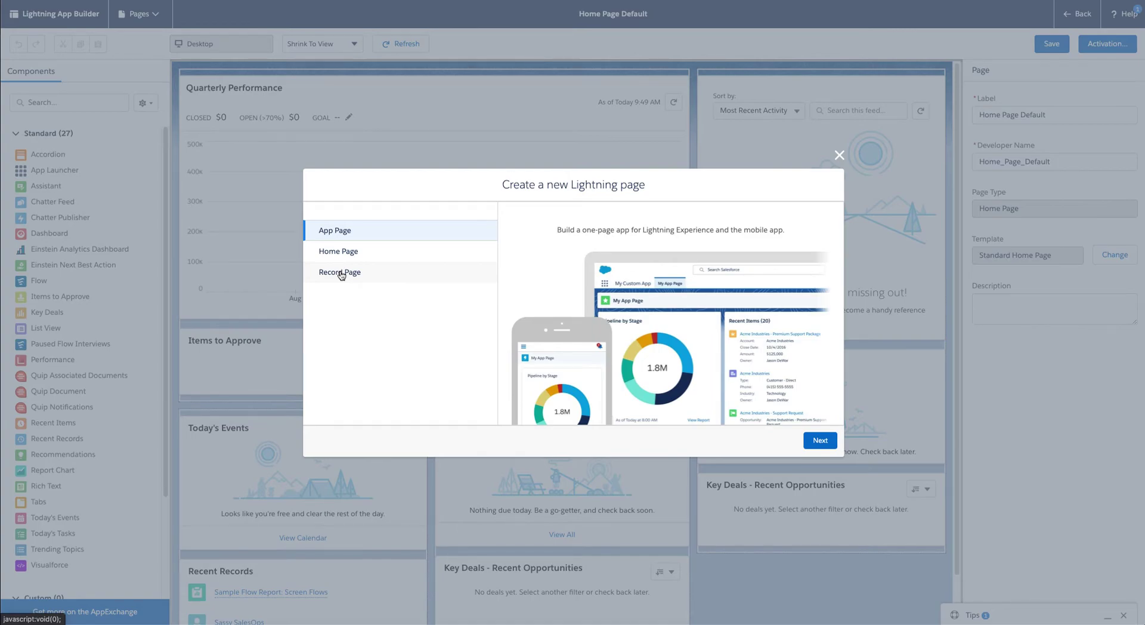
Step: Choose Home Page as the new page type and label it 'Sale'
left_click(344, 255)
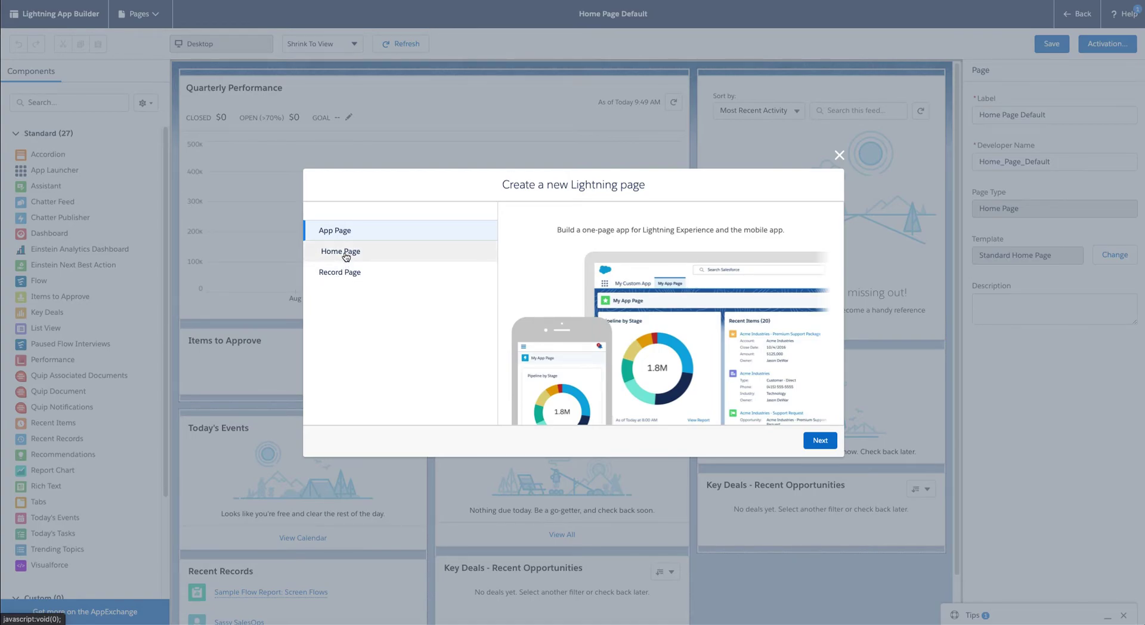
left_click(820, 441)
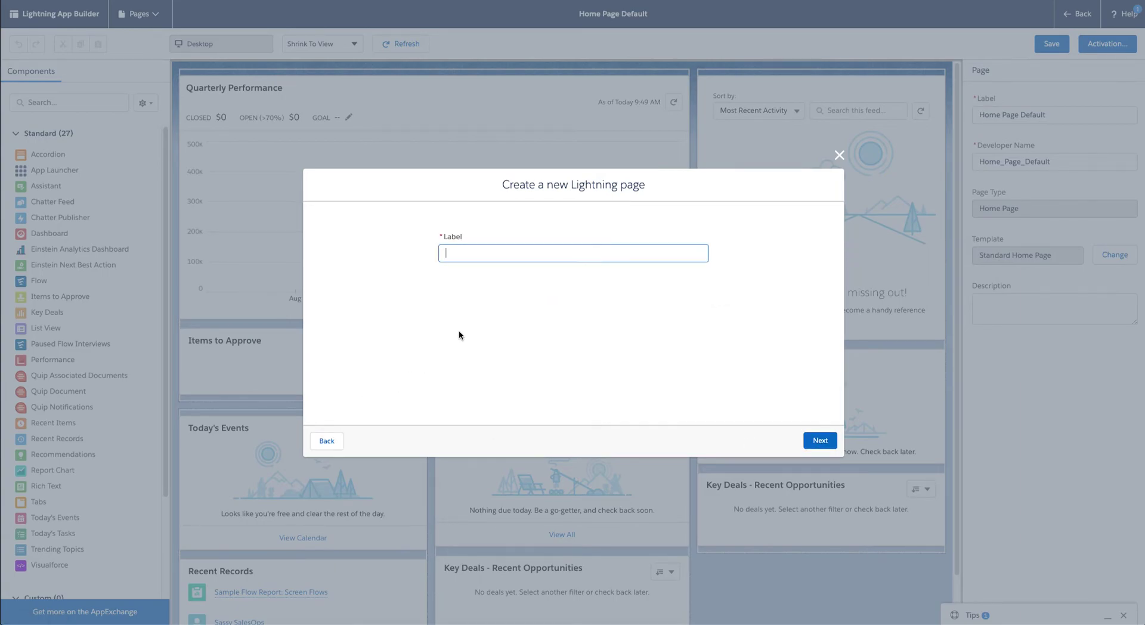
type("Sales Home Page")
left_click(827, 441)
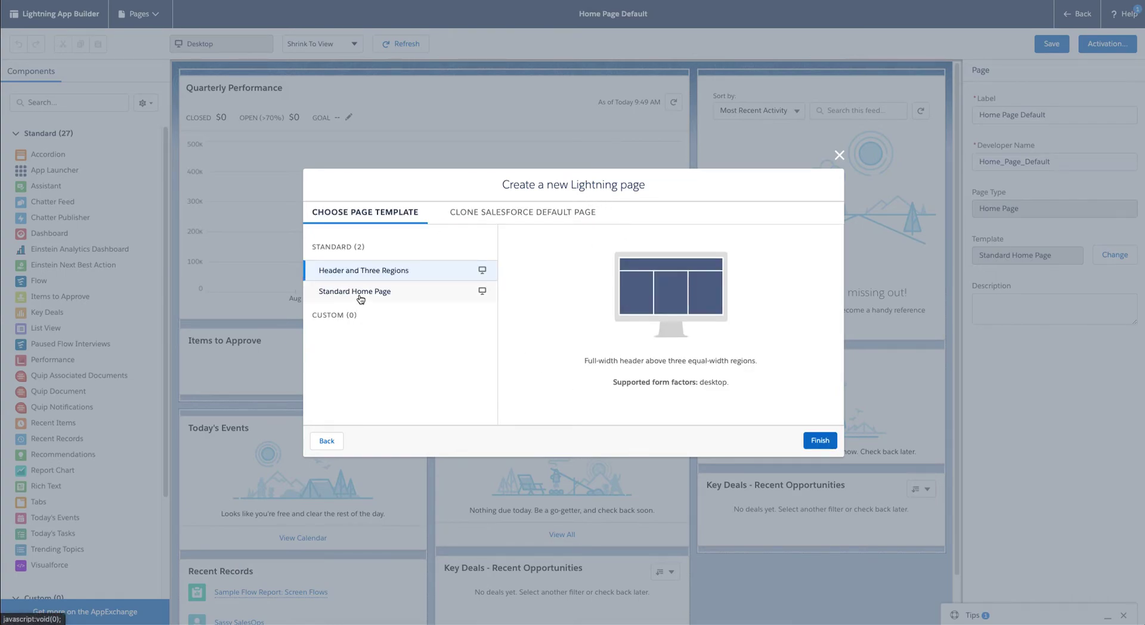
Step: Compare the Header and Three Regions and Standard Home Page layouts, settling on Standard Home Page
left_click(361, 294)
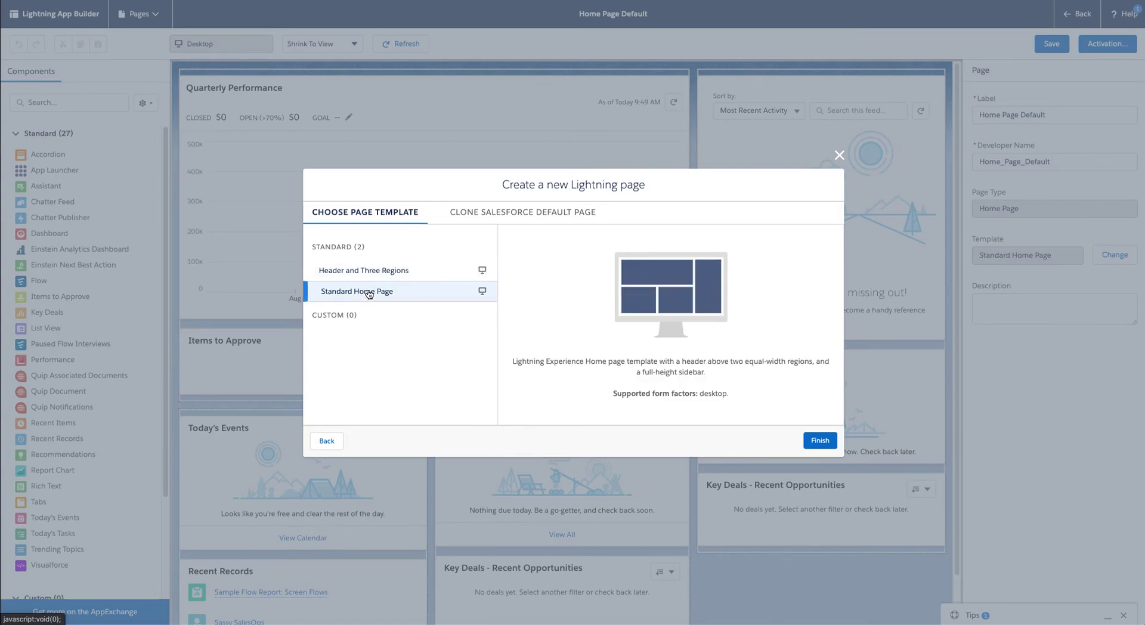
left_click(351, 274)
left_click(369, 295)
left_click(365, 274)
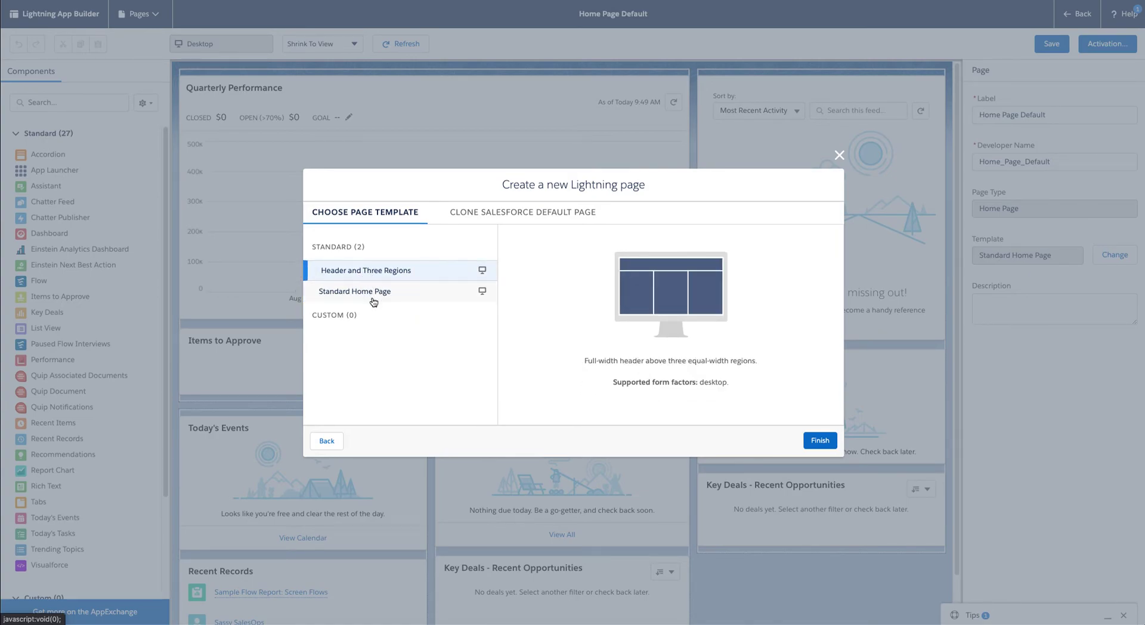
left_click(372, 299)
left_click(371, 276)
left_click(373, 291)
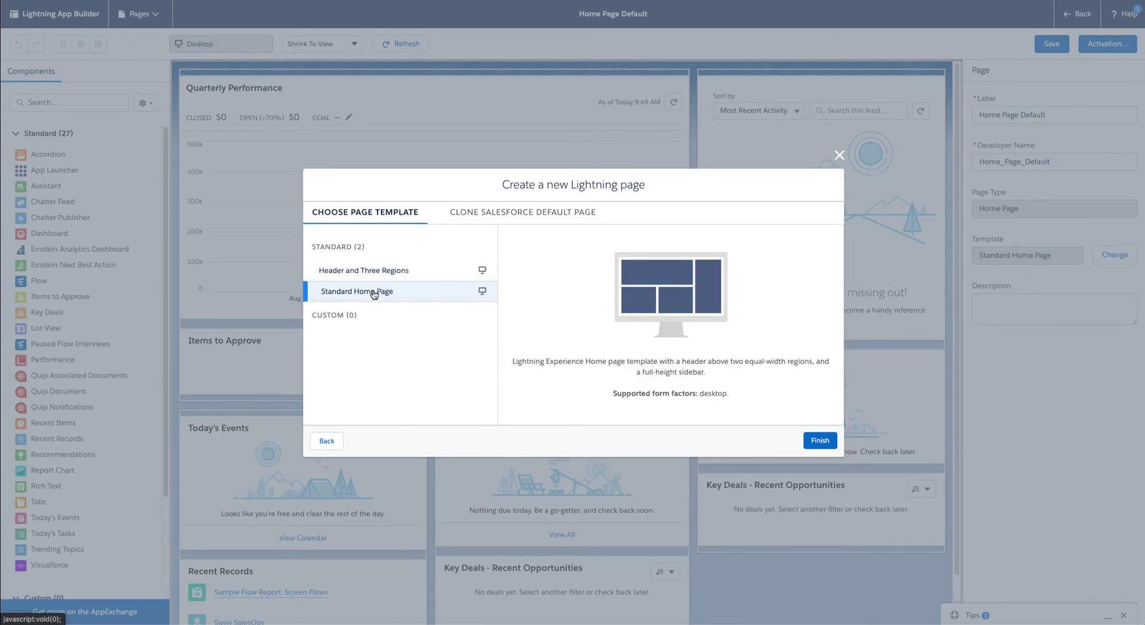
Step: Check the default pages available to clone, reconfirm Standard Home Page, then switch to cloning a default page
left_click(477, 210)
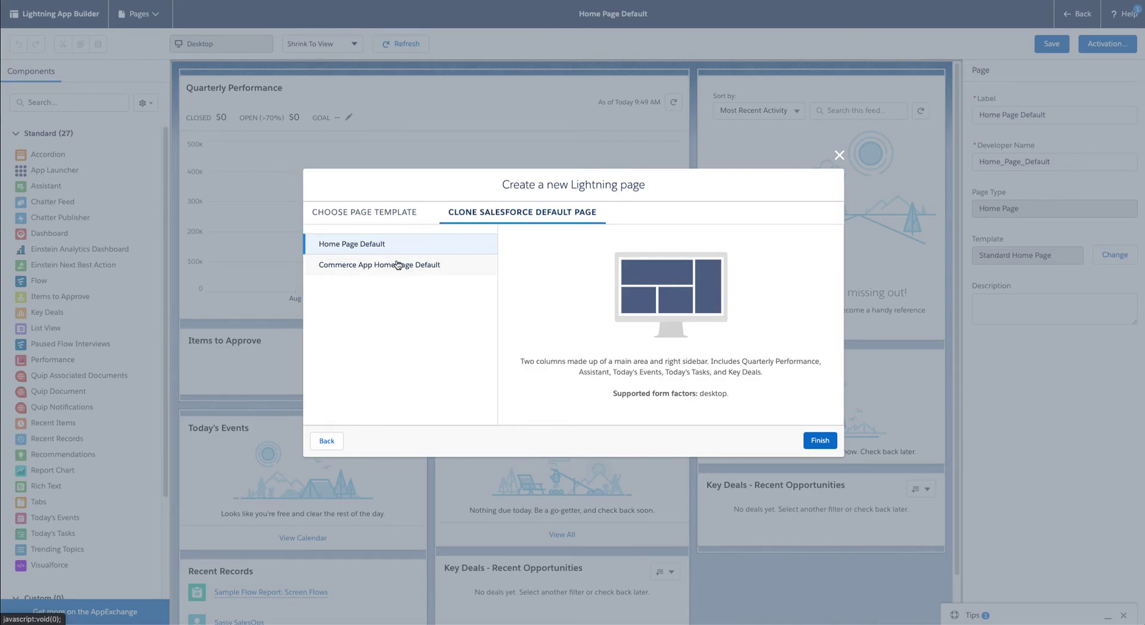
left_click(364, 212)
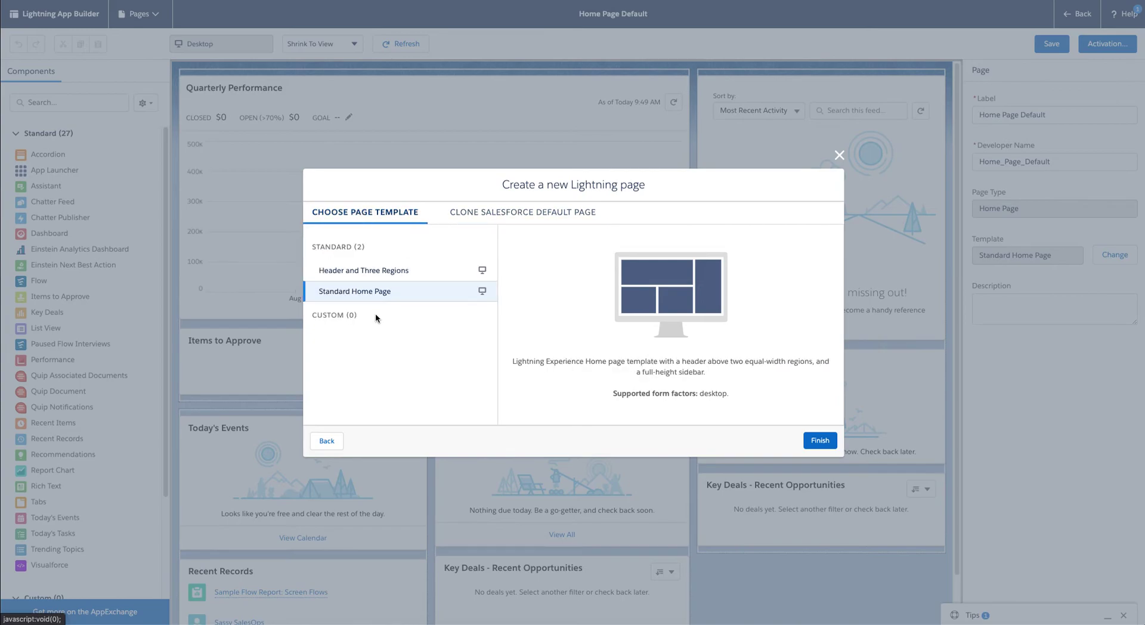
left_click(381, 277)
left_click(386, 292)
left_click(388, 275)
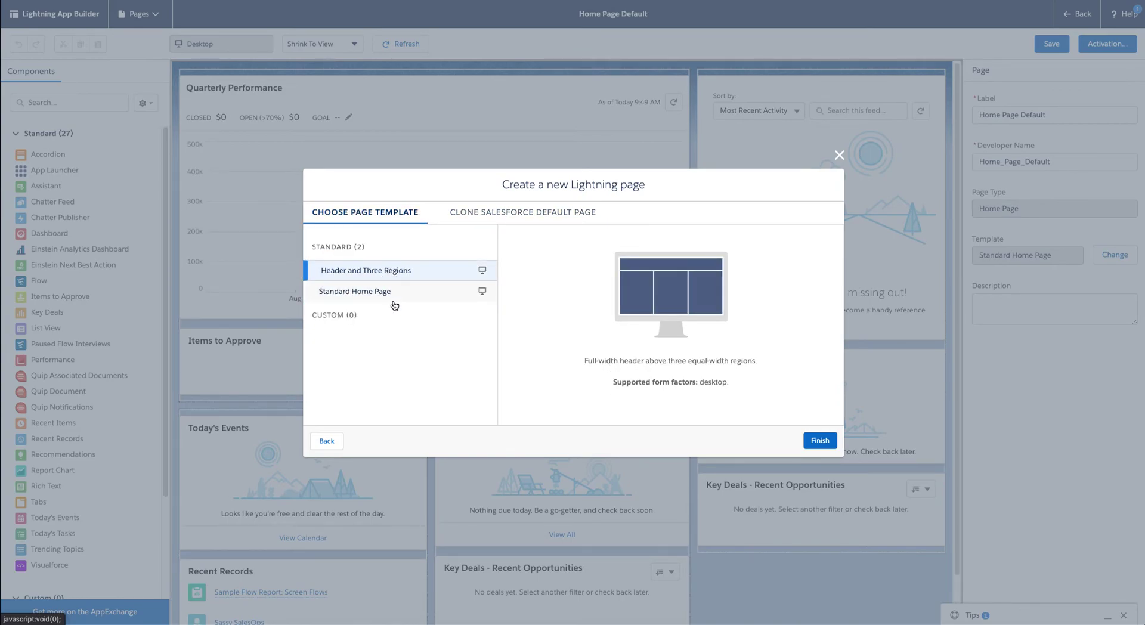
left_click(395, 293)
left_click(468, 214)
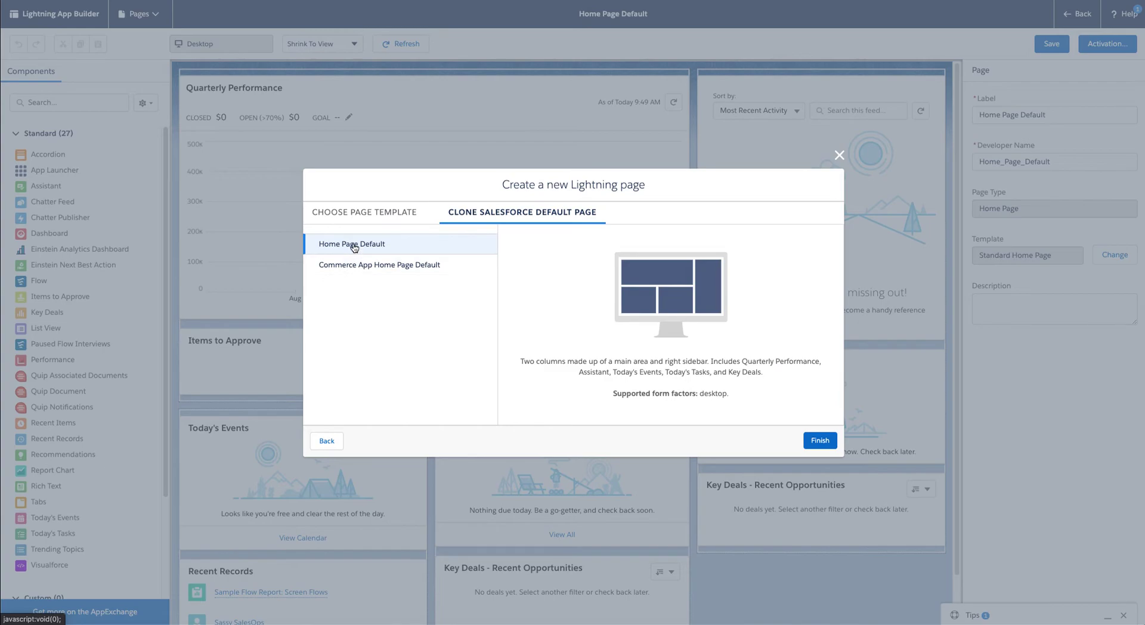
Step: Clone Home Page Default as Sales Home Page and add a Chatter Feed above the Assistant card
left_click(820, 440)
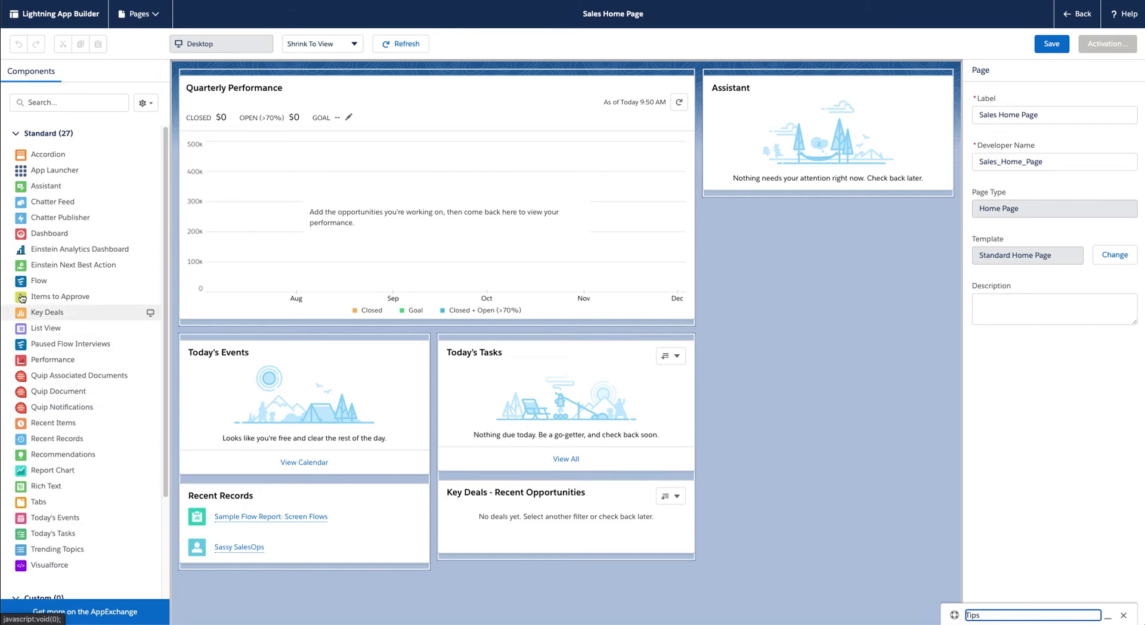
left_click_drag(51, 203, 724, 81)
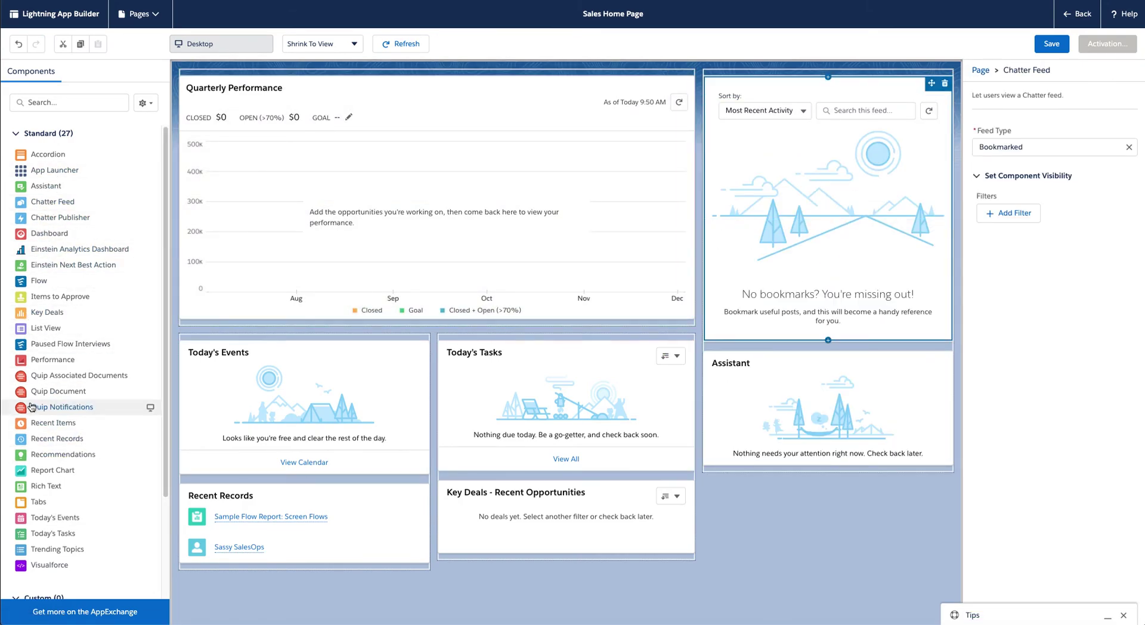
Step: Save Sales Home Page and assign it to the Sales app, reaching the 37-profile selection list
left_click(1049, 45)
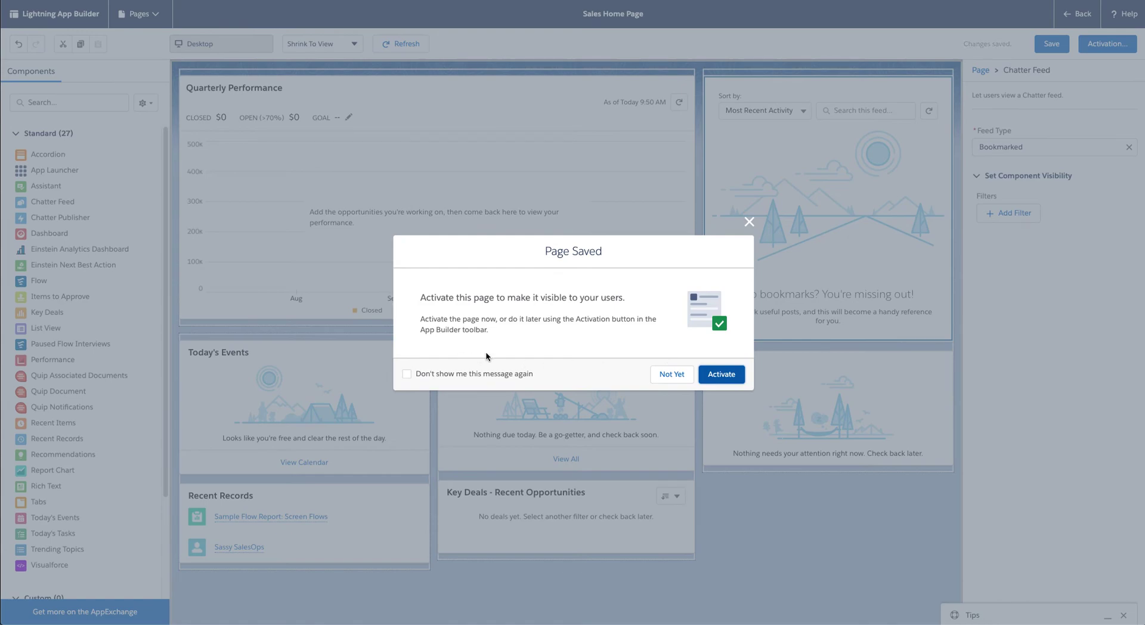
left_click(721, 375)
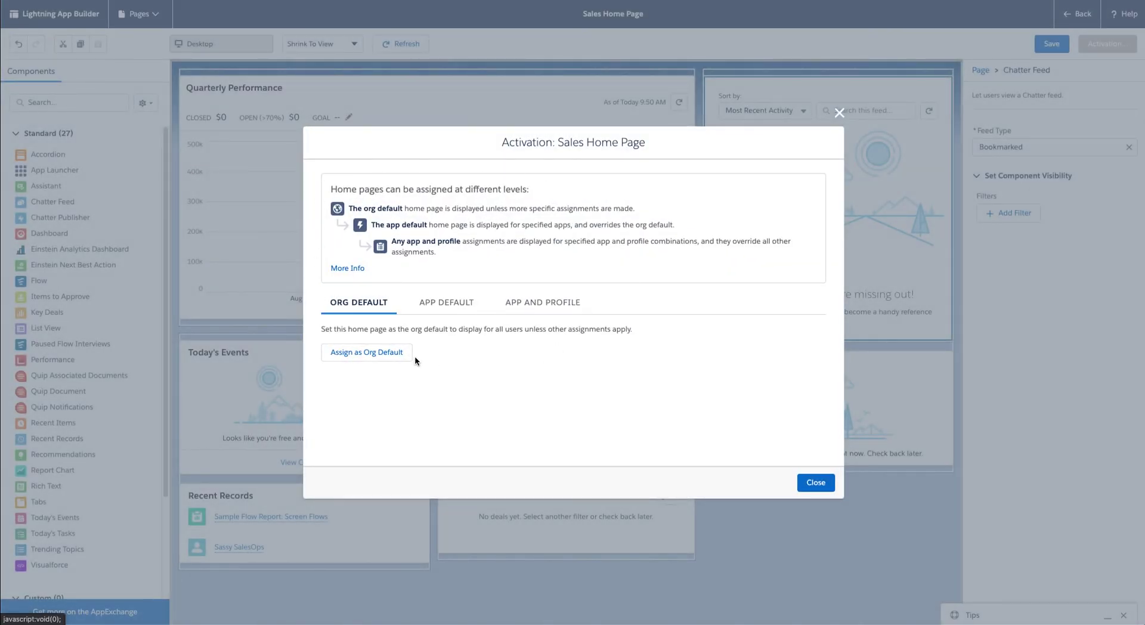
left_click(562, 306)
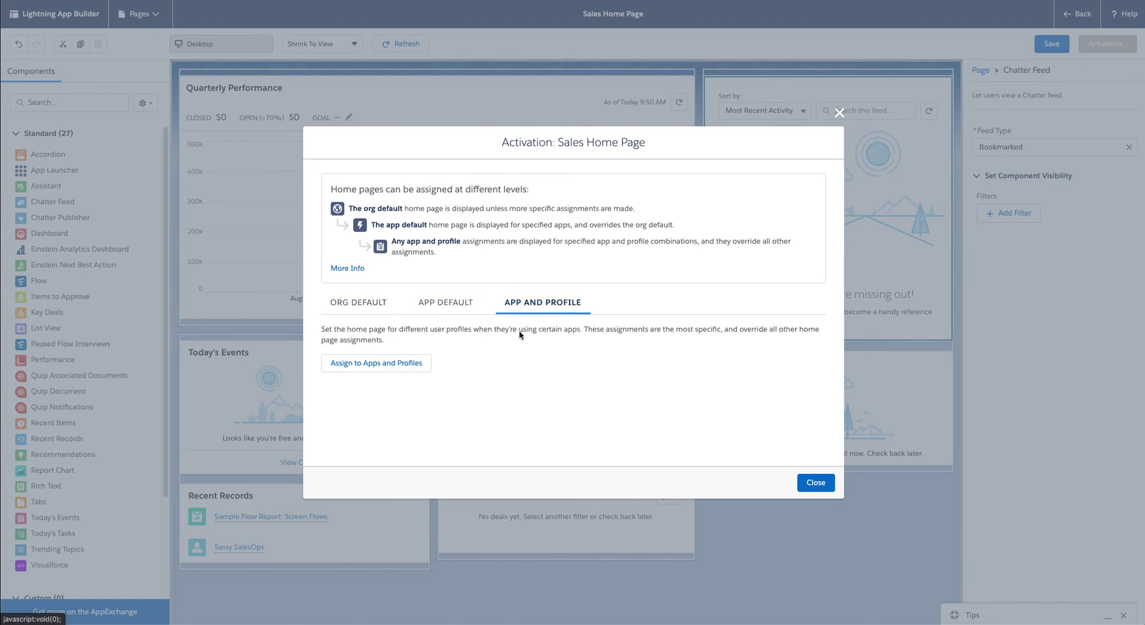
left_click(384, 363)
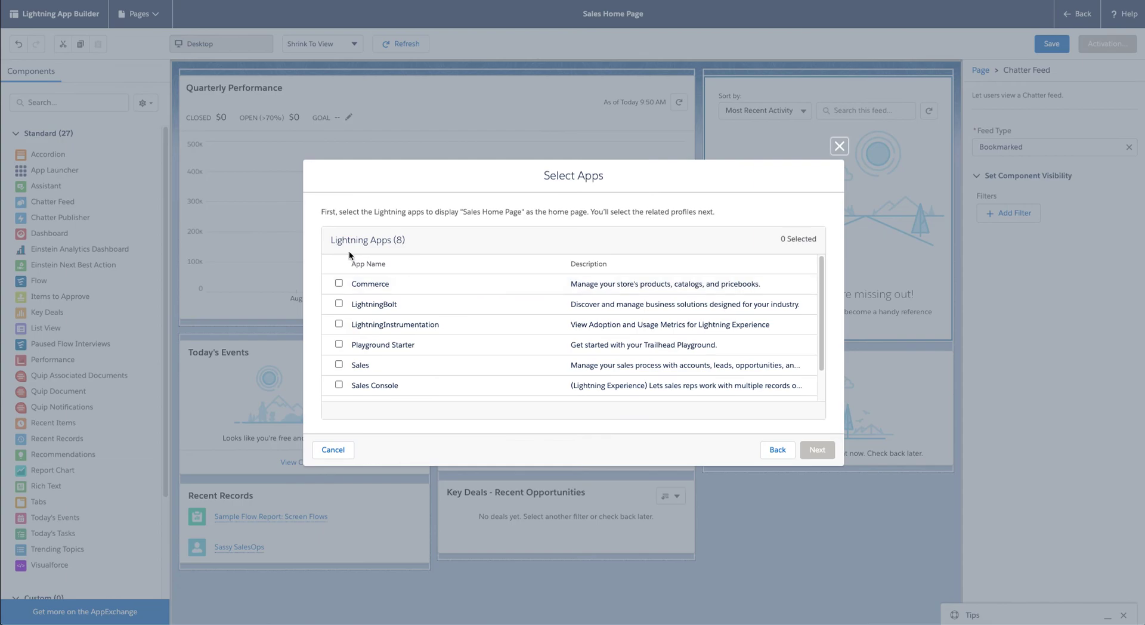
left_click(339, 364)
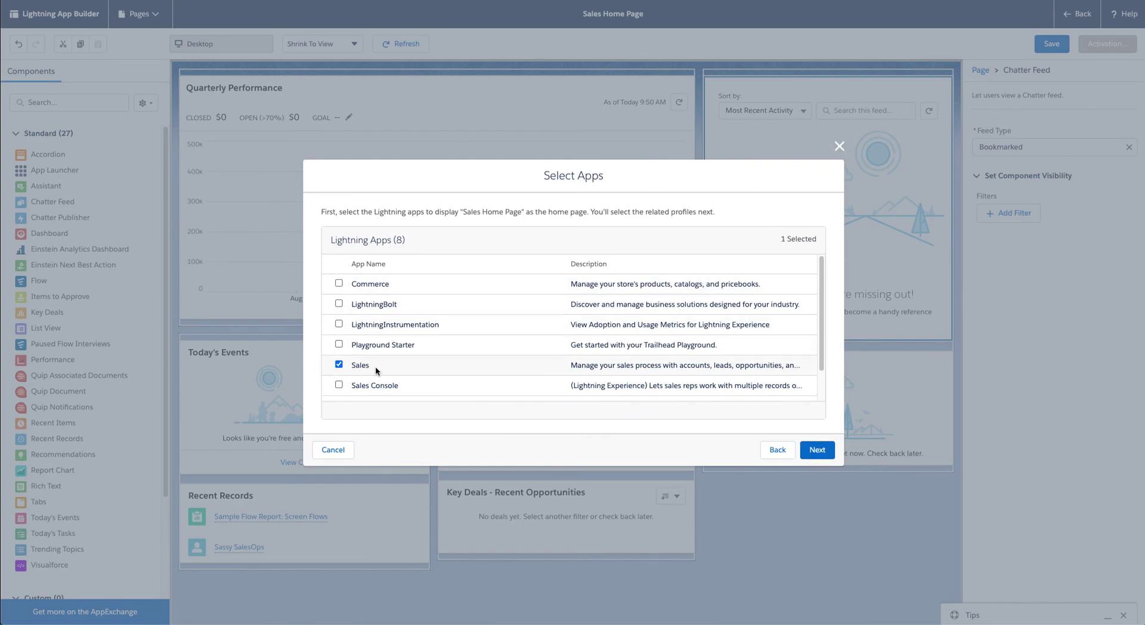
left_click(817, 450)
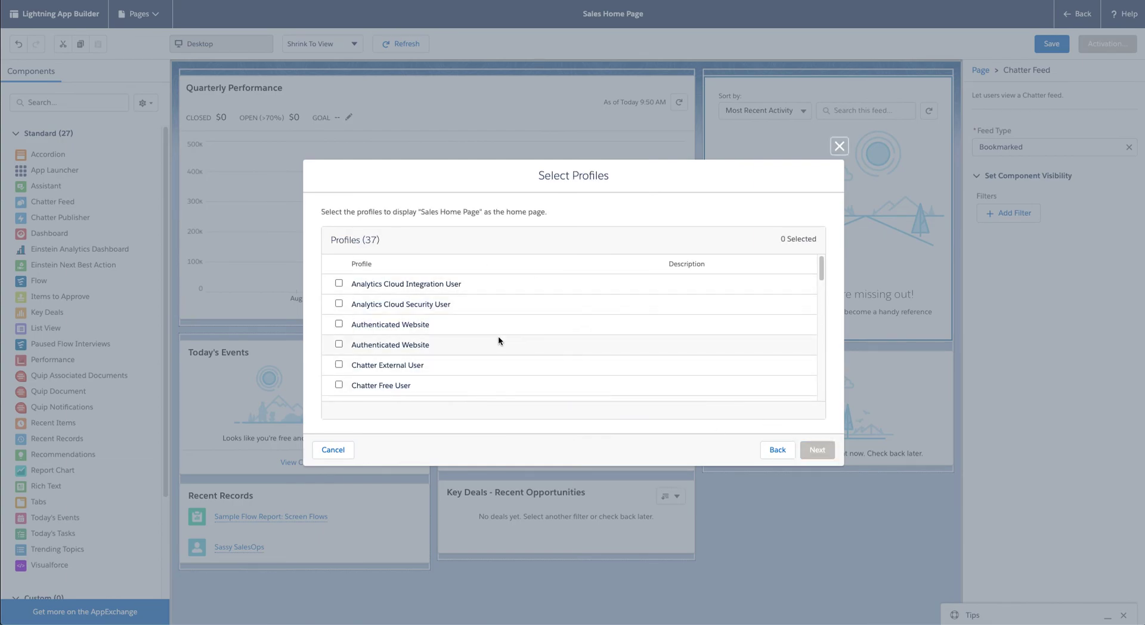
scroll(499, 337, "down", 5)
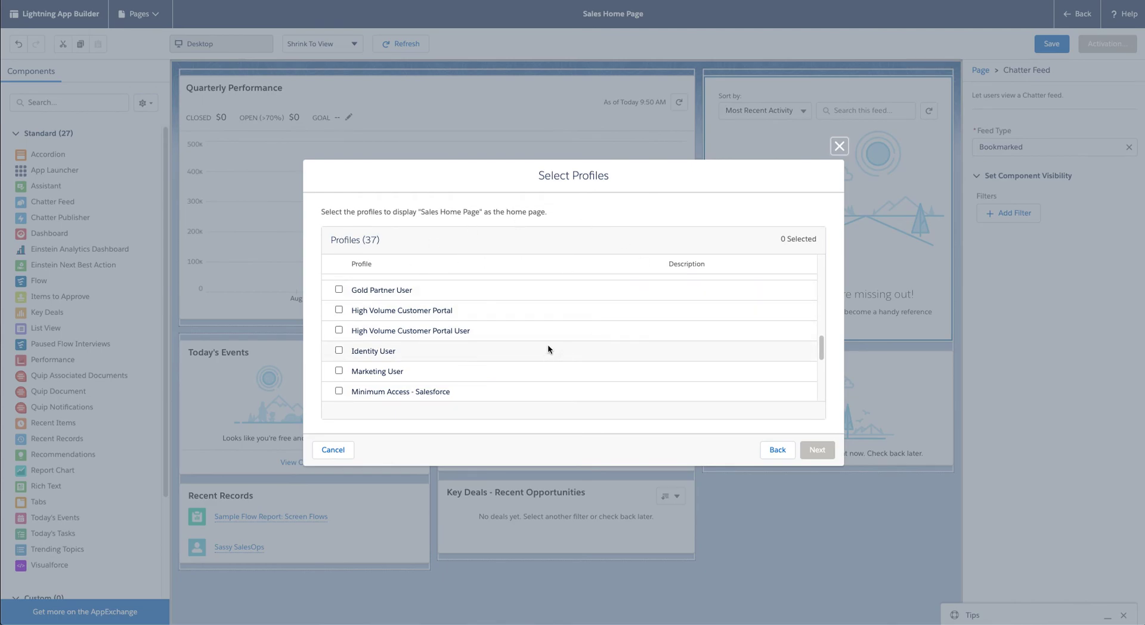
left_click(338, 453)
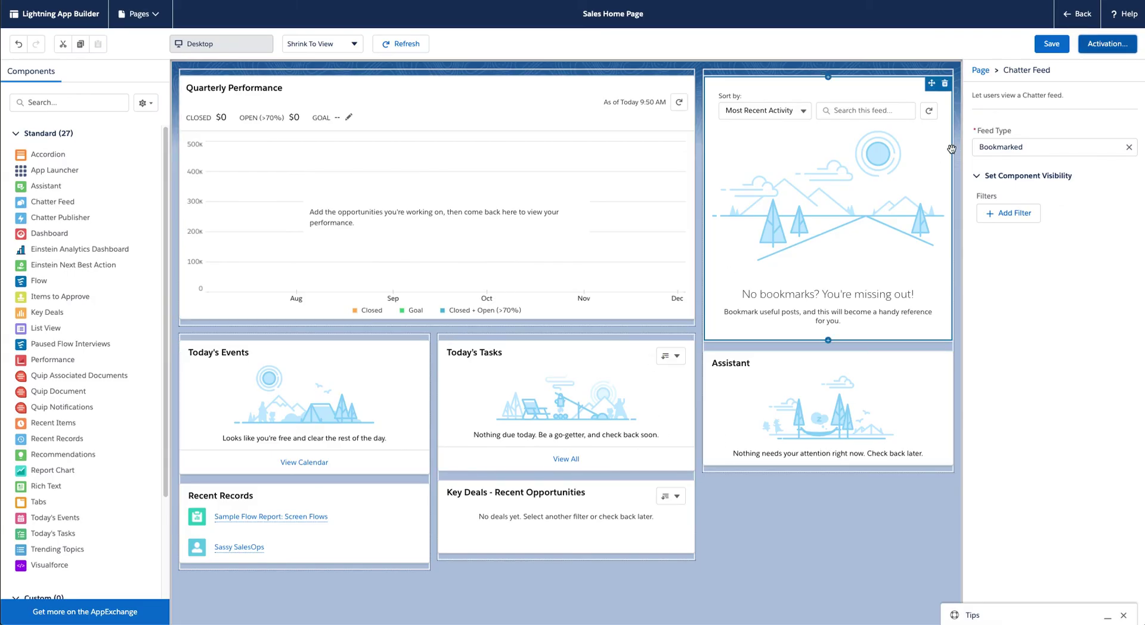